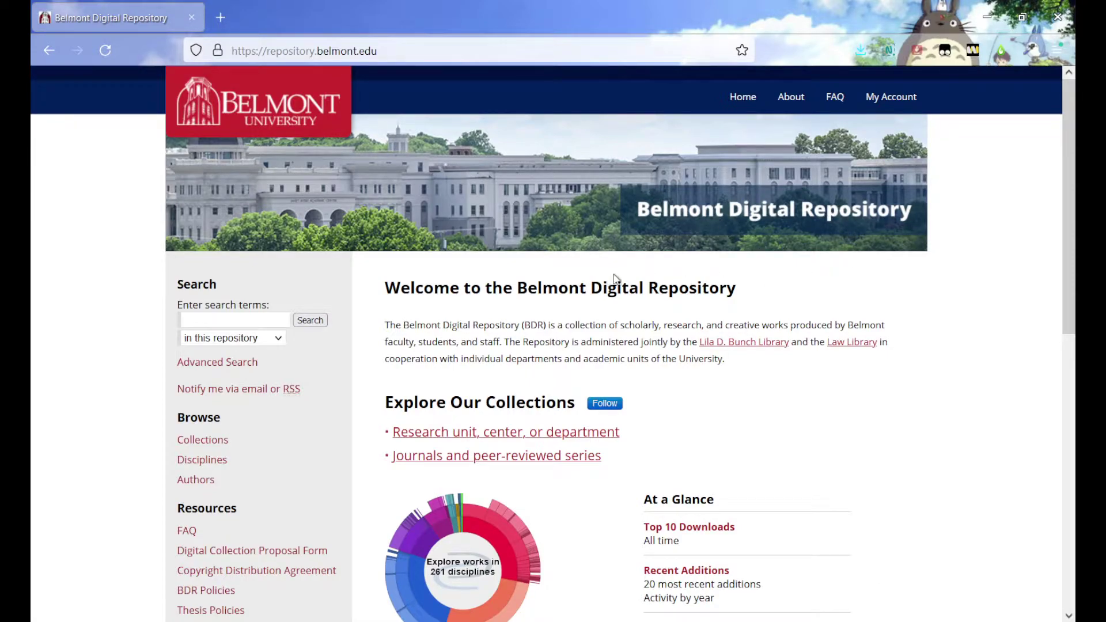
pyautogui.click(430, 56)
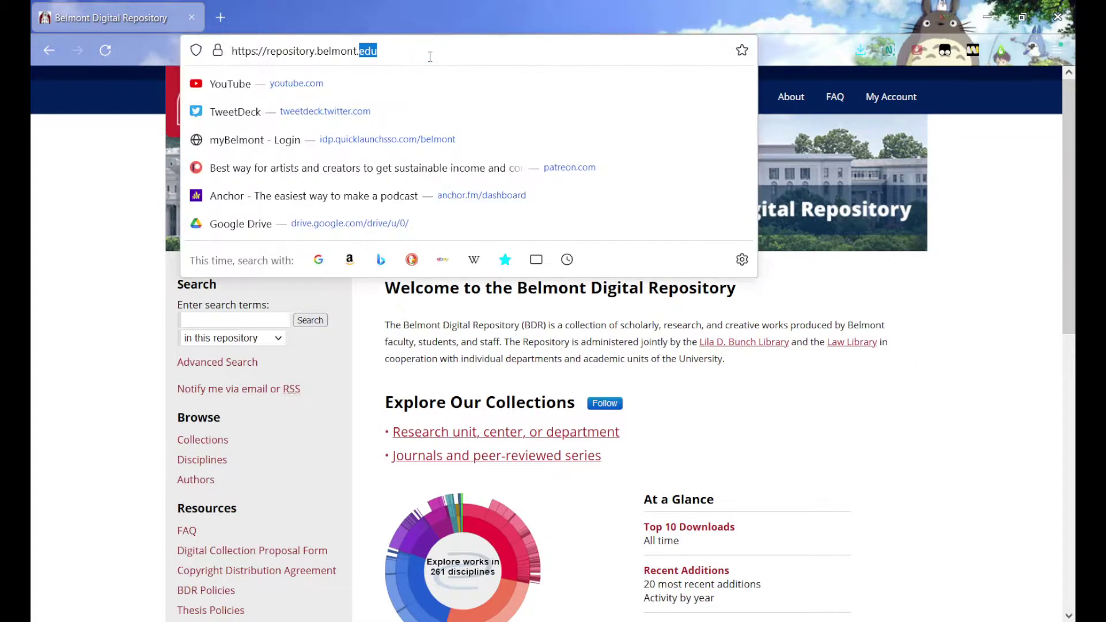
pyautogui.click(825, 377)
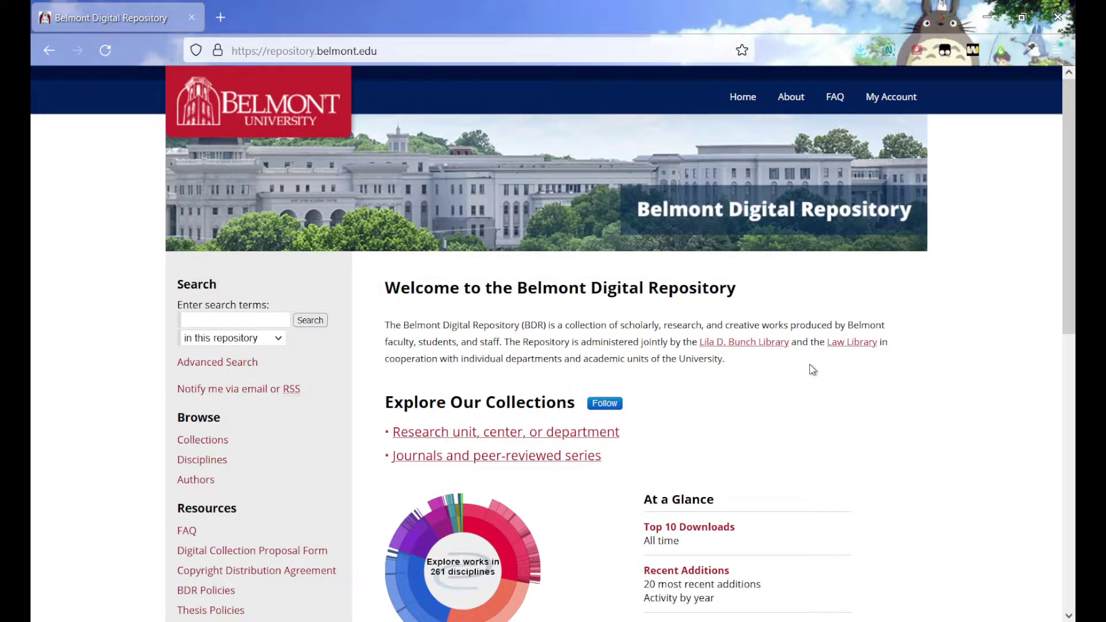
# Step: Open the My Account login page, view the account sign-up form, dismiss the cookie notice and return to the login page
pyautogui.click(907, 107)
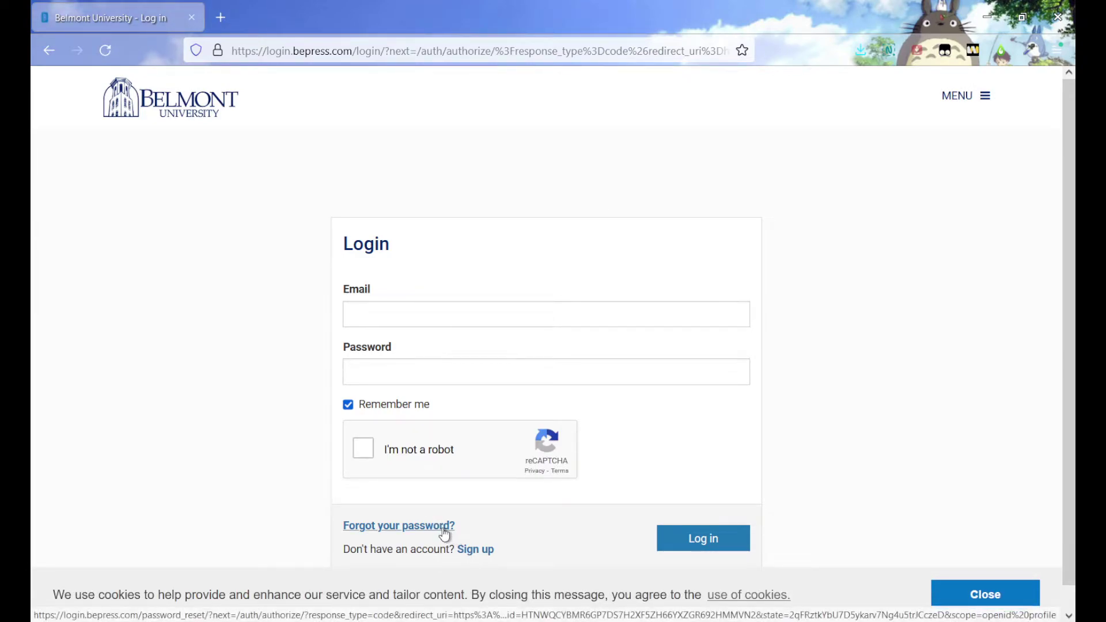
pyautogui.click(487, 555)
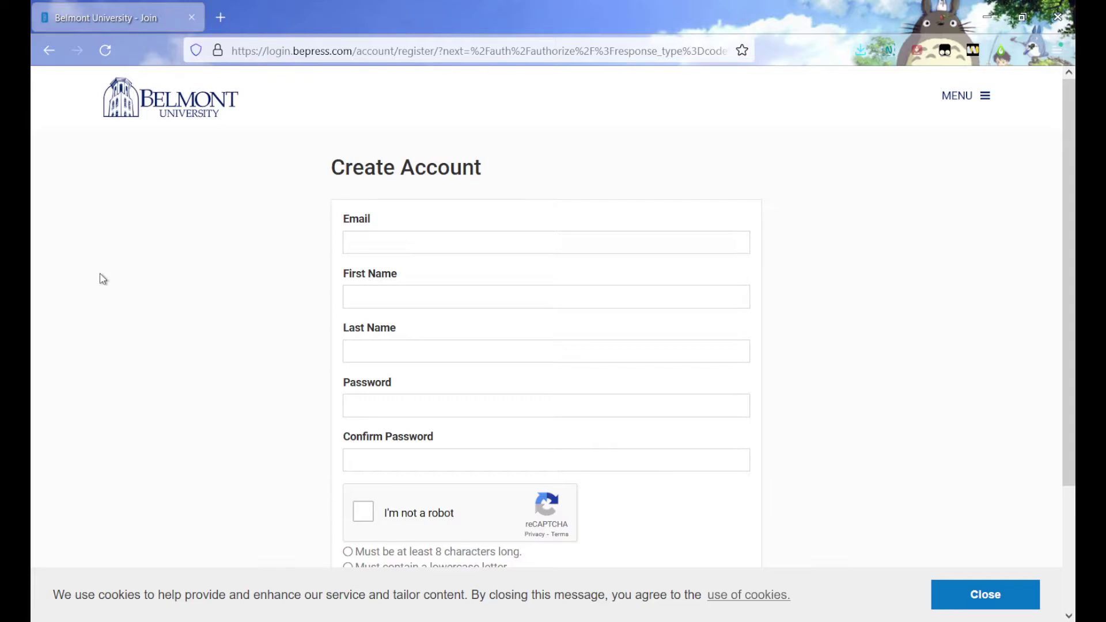
pyautogui.click(984, 594)
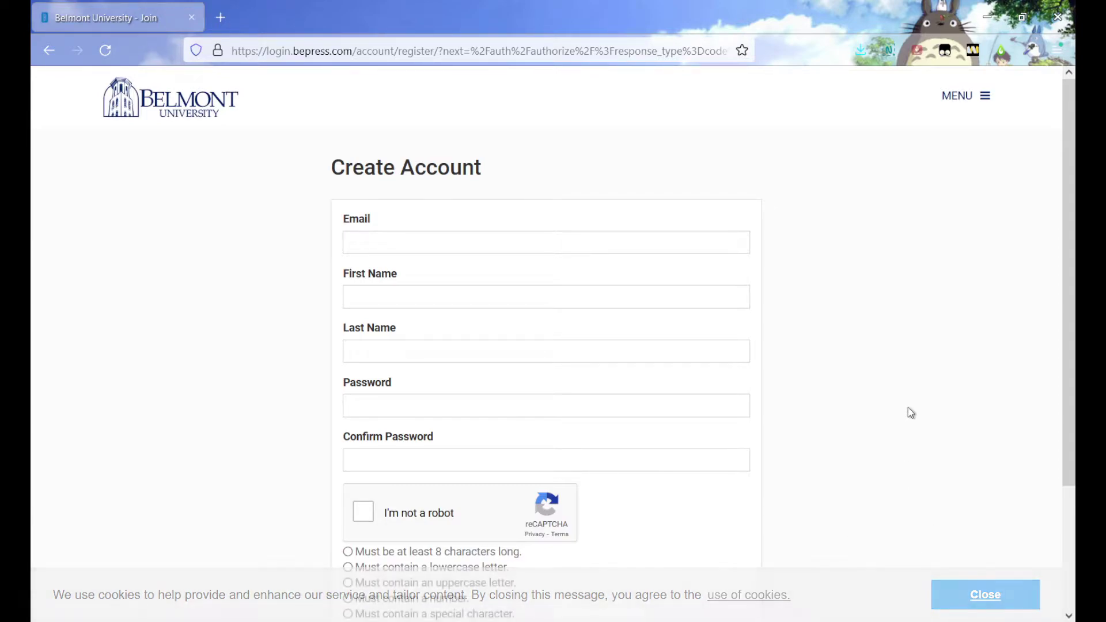
pyautogui.click(46, 53)
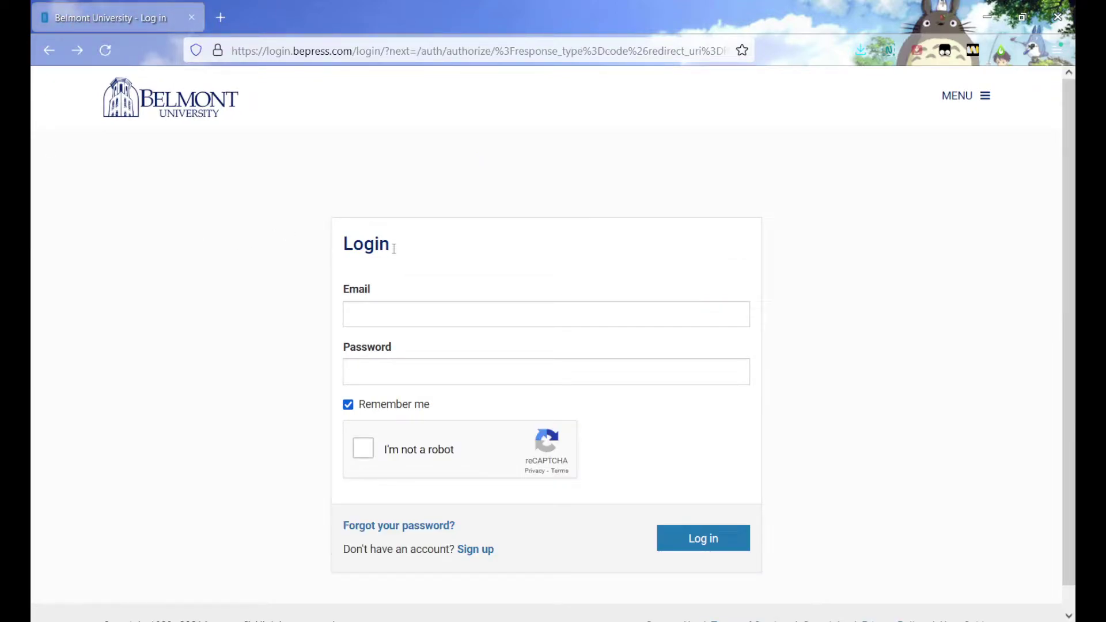
# Step: Log in with the account email and password, completing the reCAPTCHA check
pyautogui.click(457, 314)
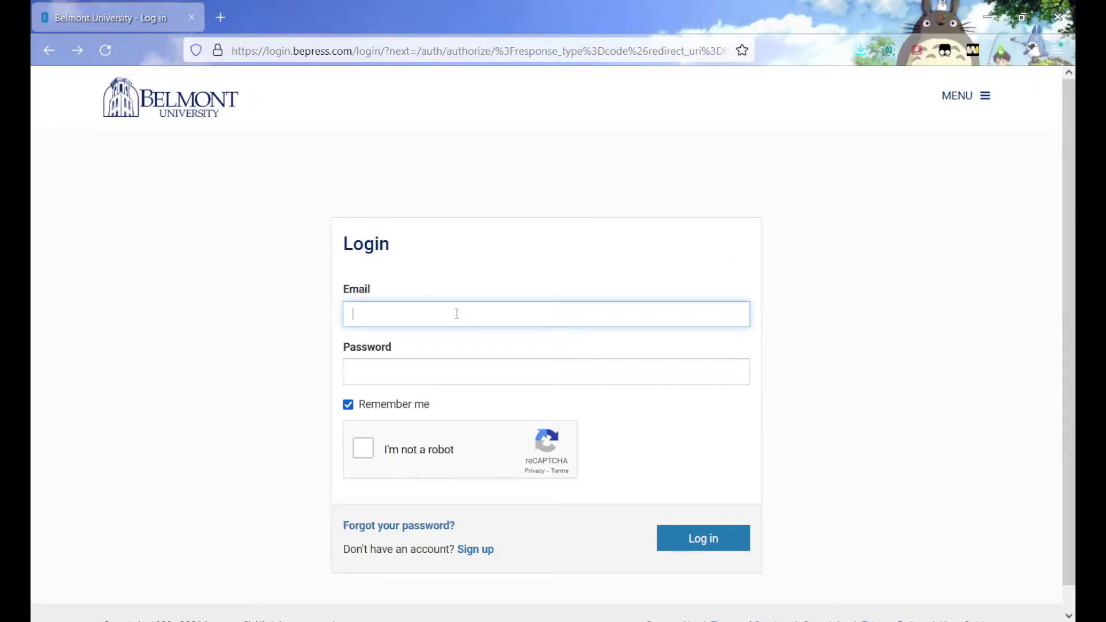
pyautogui.click(469, 371)
pyautogui.click(364, 449)
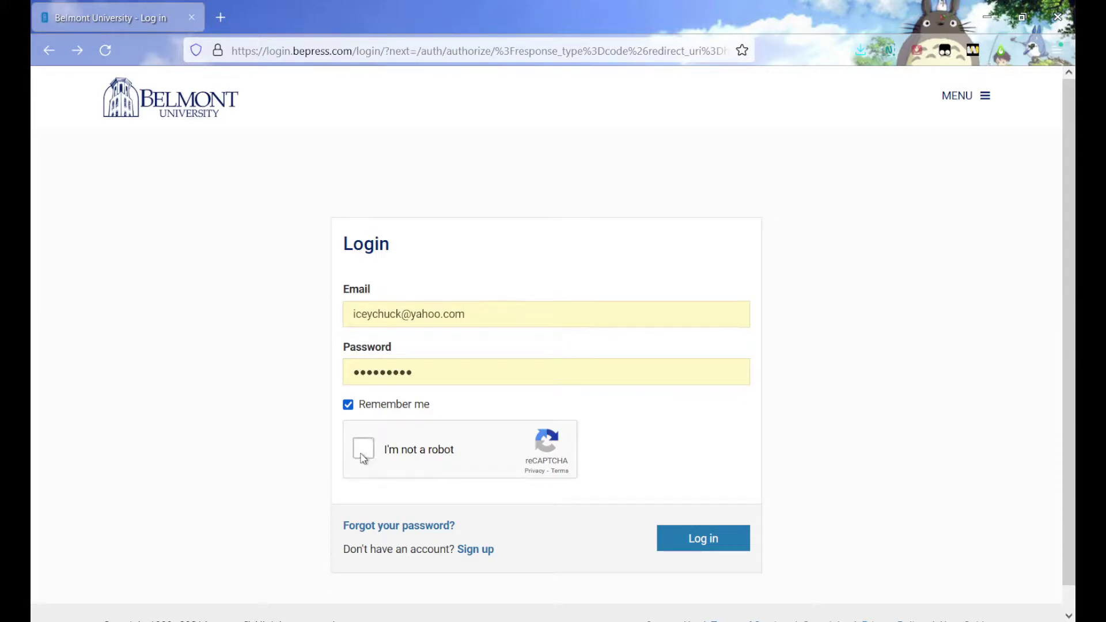
pyautogui.click(703, 544)
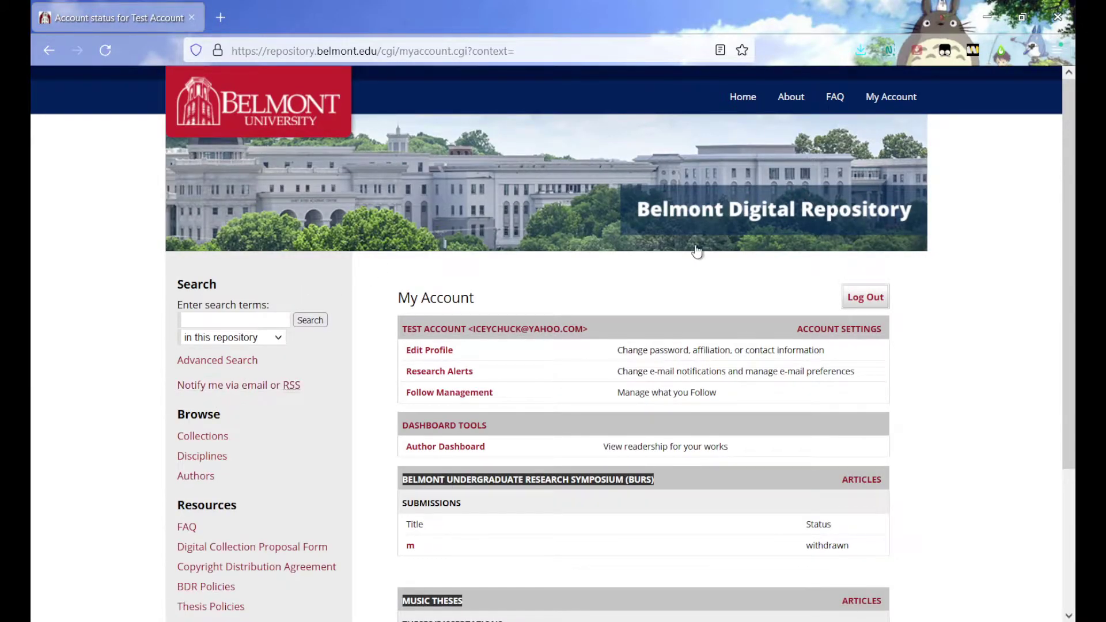
# Step: Return to the repository home page and open the Submit Research page
pyautogui.click(739, 228)
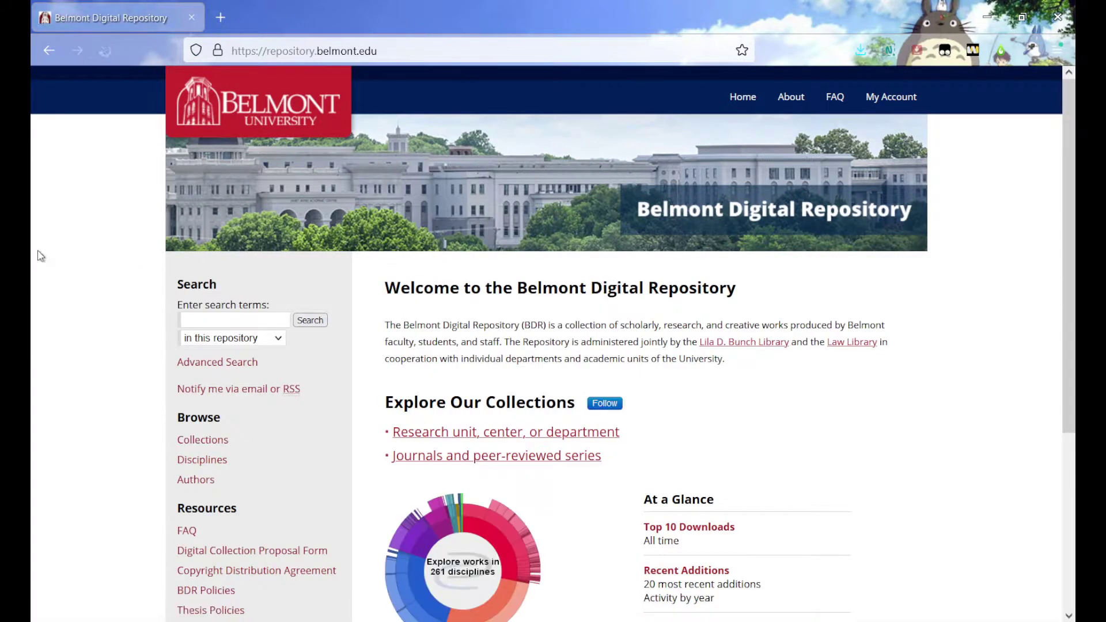
pyautogui.scroll(-3, 75, 206)
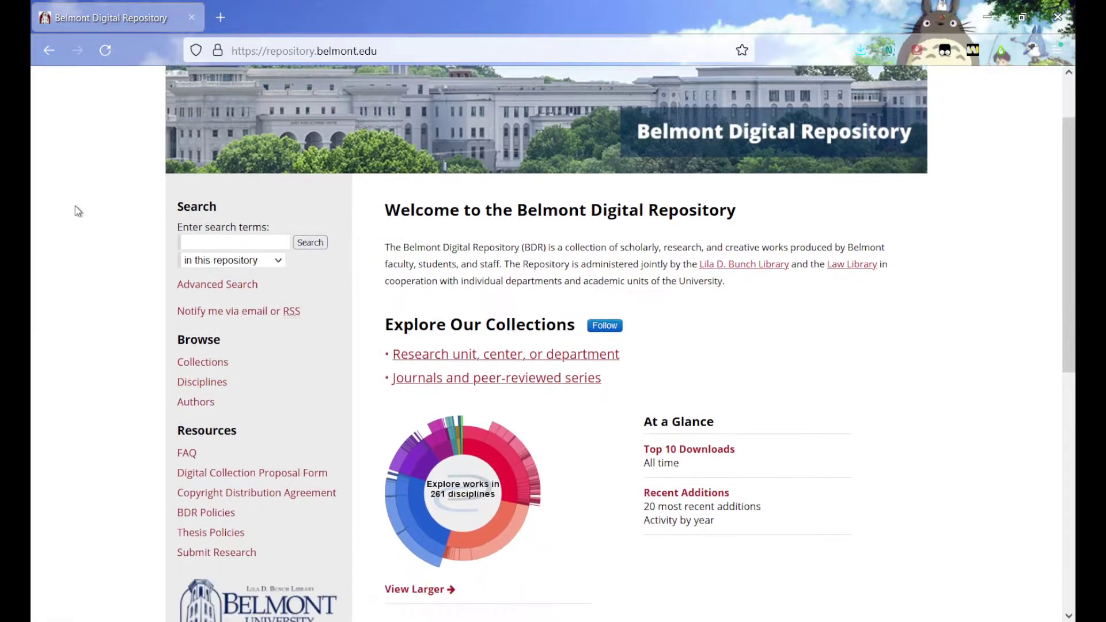
pyautogui.scroll(-1, 75, 205)
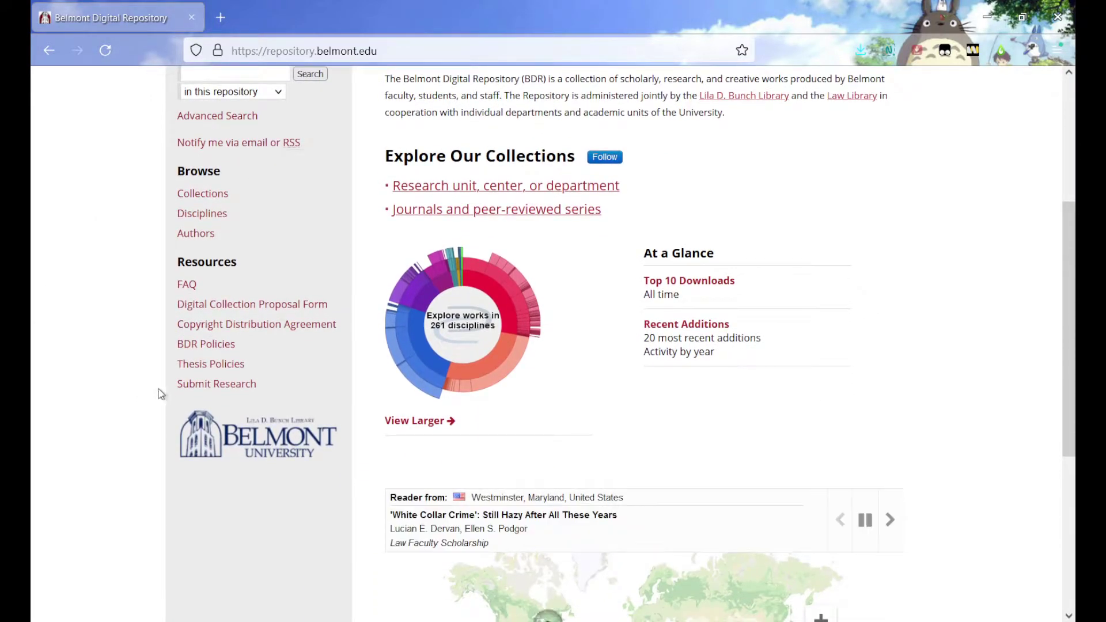
pyautogui.click(222, 390)
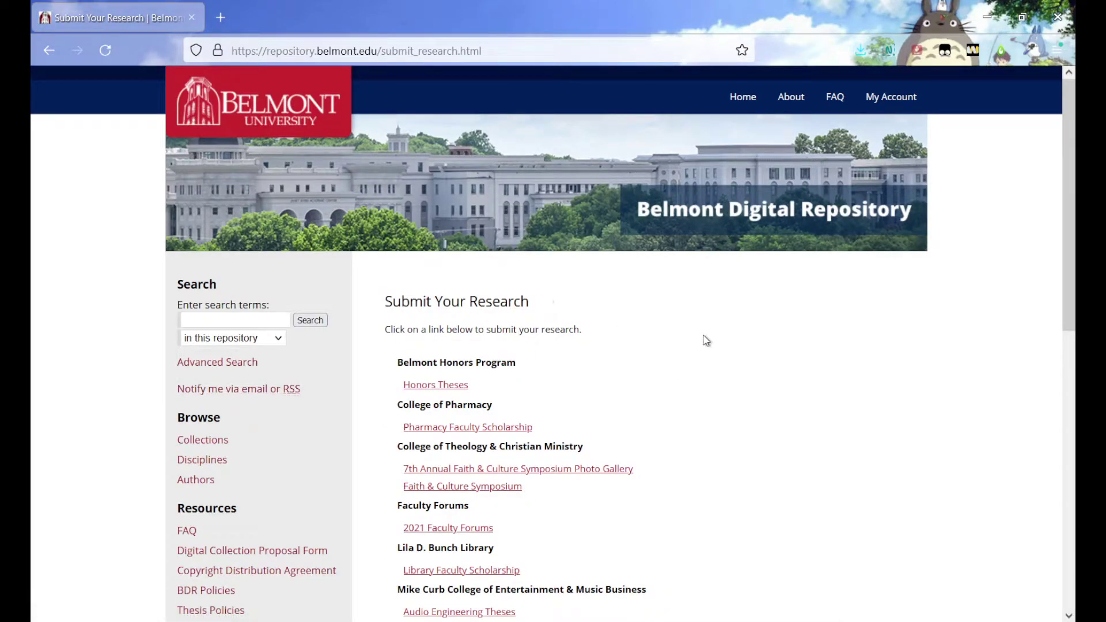
# Step: Look through the research submission collections and open Honors Theses under Belmont Honors Program
pyautogui.scroll(-3, 706, 341)
pyautogui.scroll(-5, 706, 340)
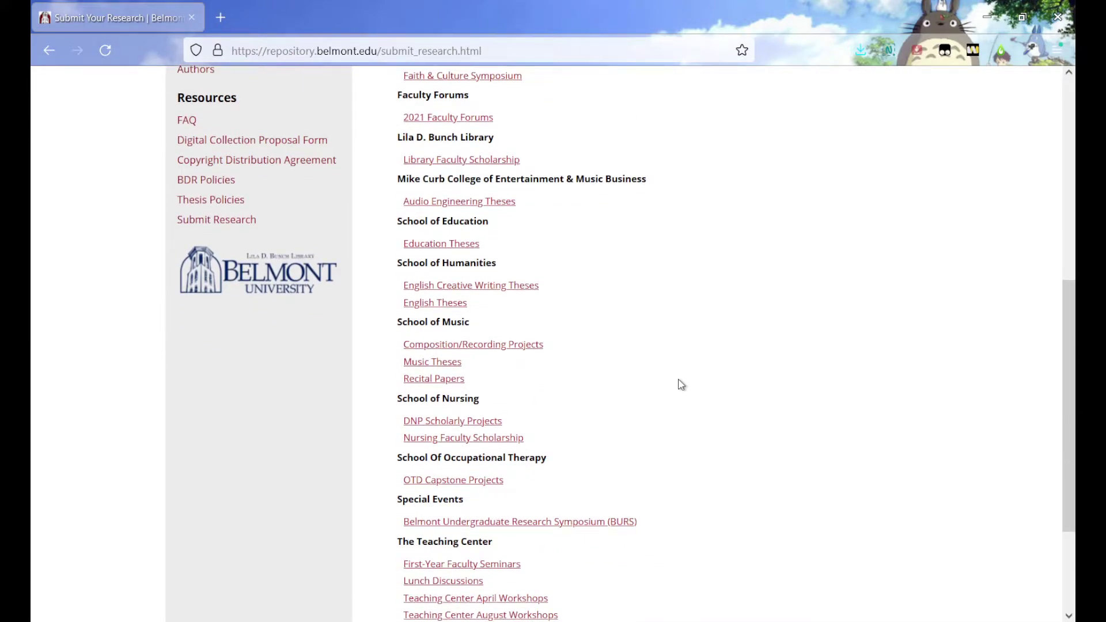
pyautogui.scroll(-3, 680, 384)
pyautogui.scroll(6, 650, 383)
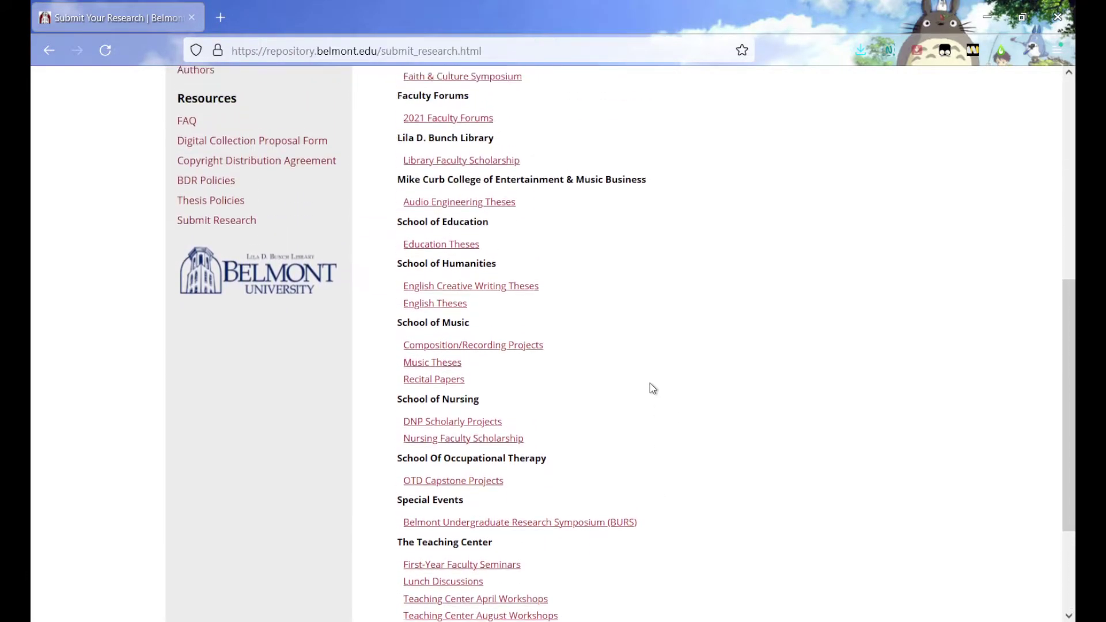
pyautogui.scroll(2, 674, 321)
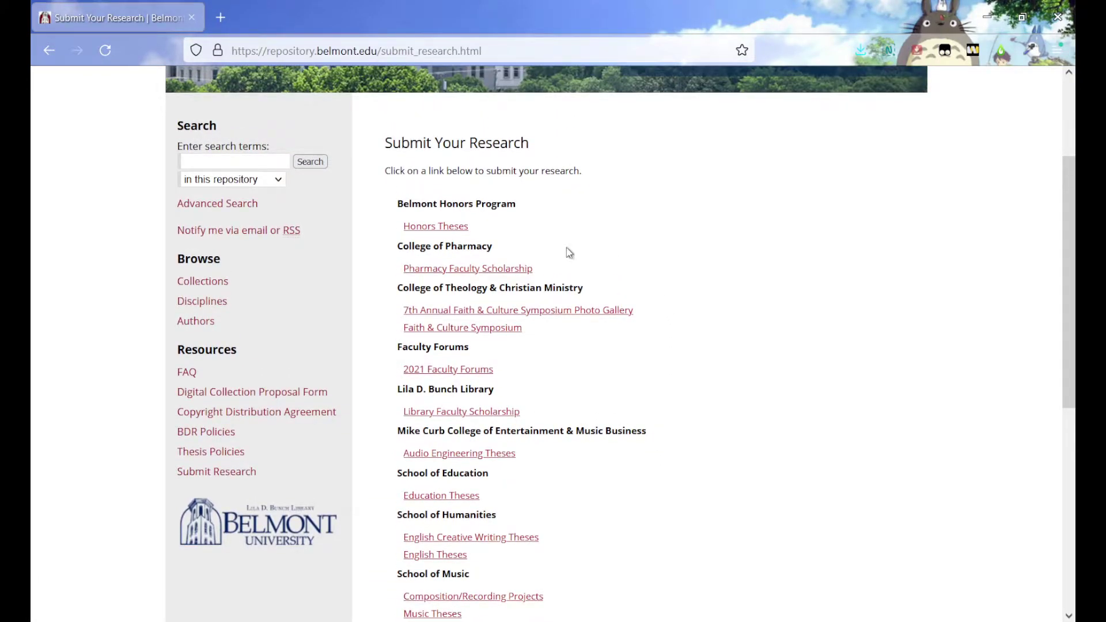
pyautogui.click(453, 229)
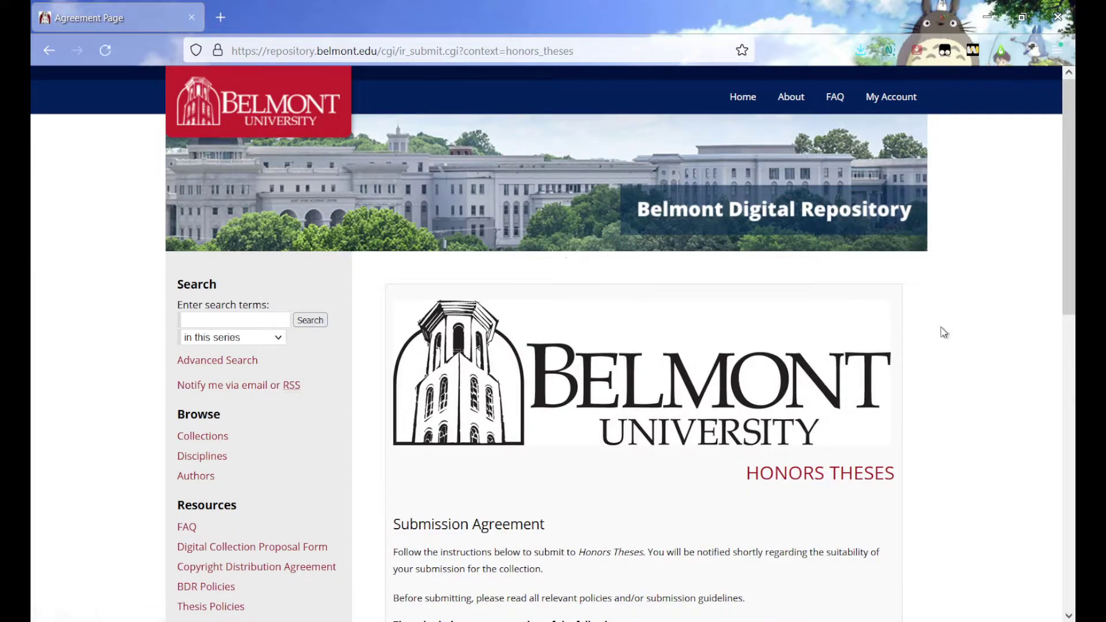
# Step: Review the Honors Theses submission instructions and open the linked Copyright Distribution Agreement in a new tab
pyautogui.scroll(-4, 940, 328)
pyautogui.scroll(-3, 943, 331)
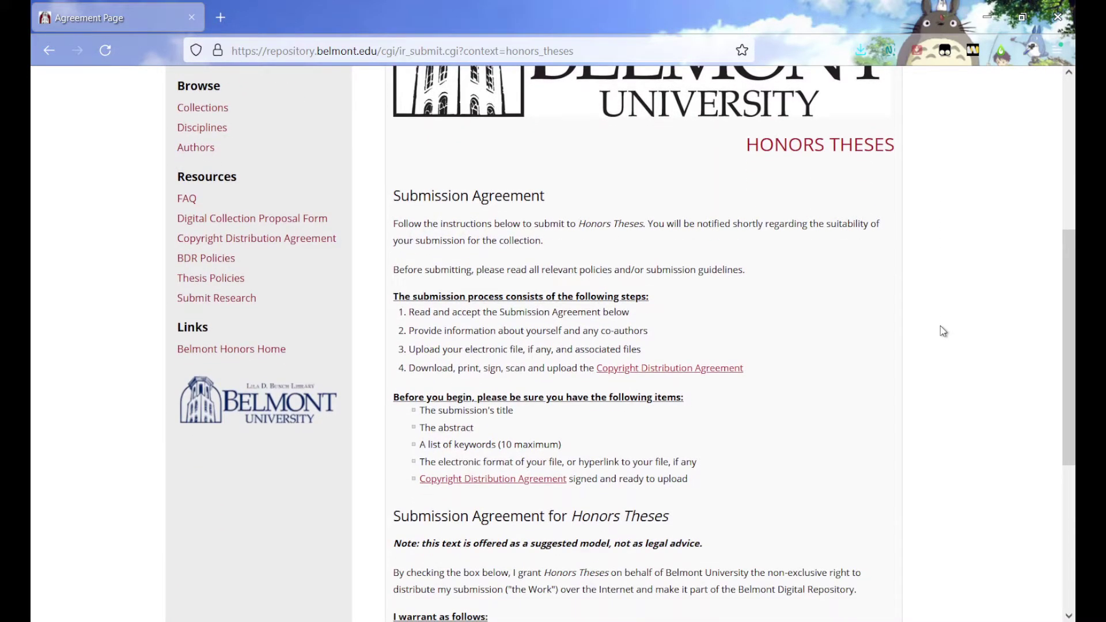
pyautogui.scroll(-1, 939, 326)
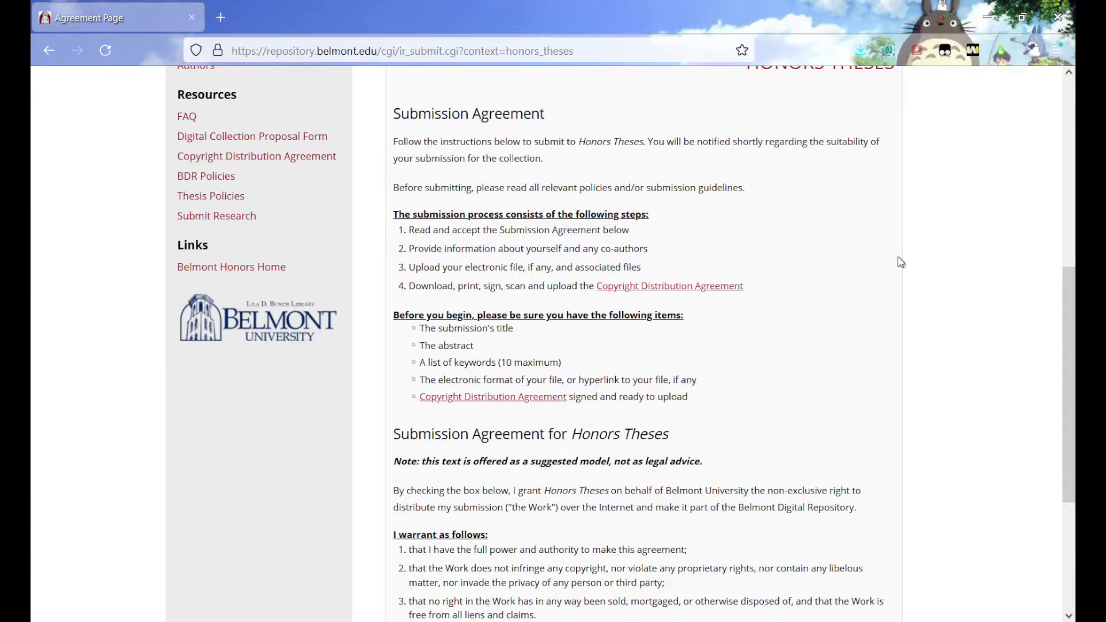
pyautogui.scroll(-3, 811, 340)
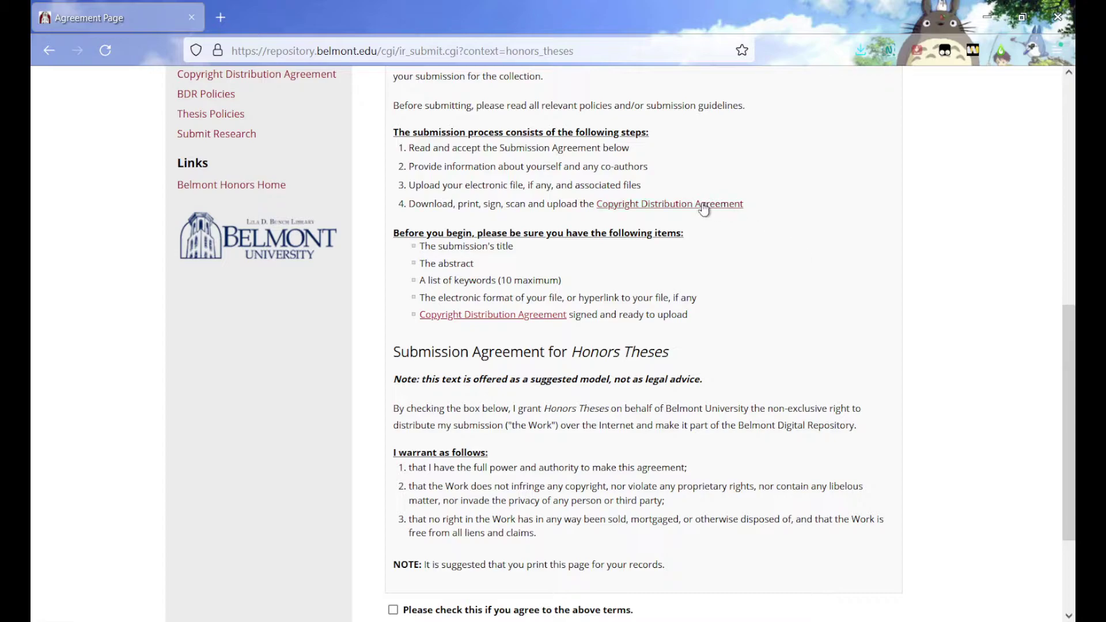
pyautogui.middleClick(668, 205)
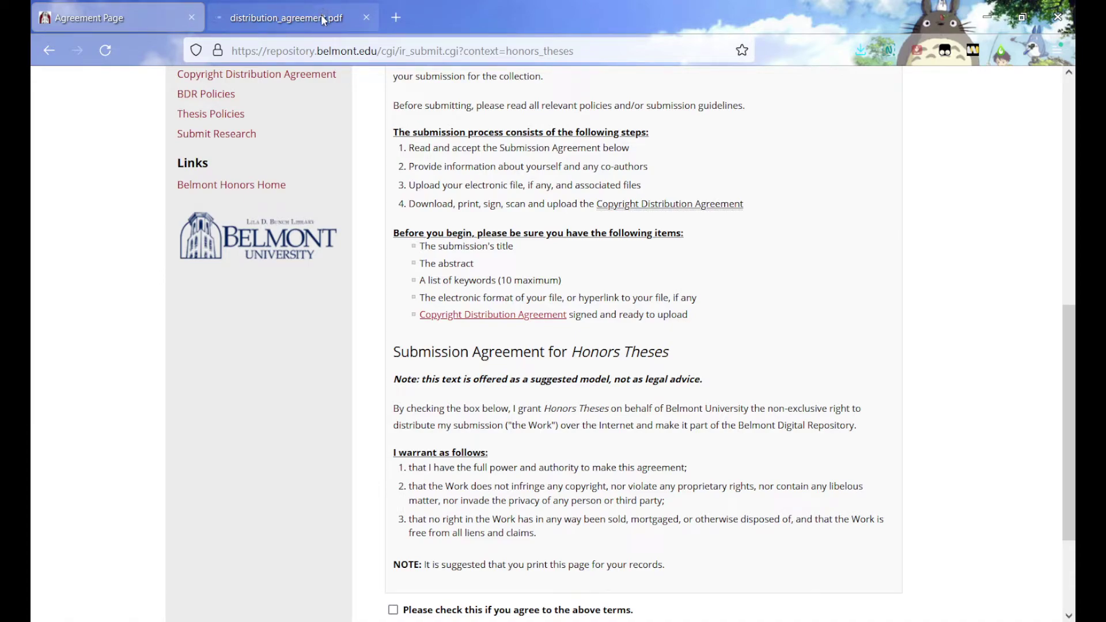
pyautogui.click(322, 17)
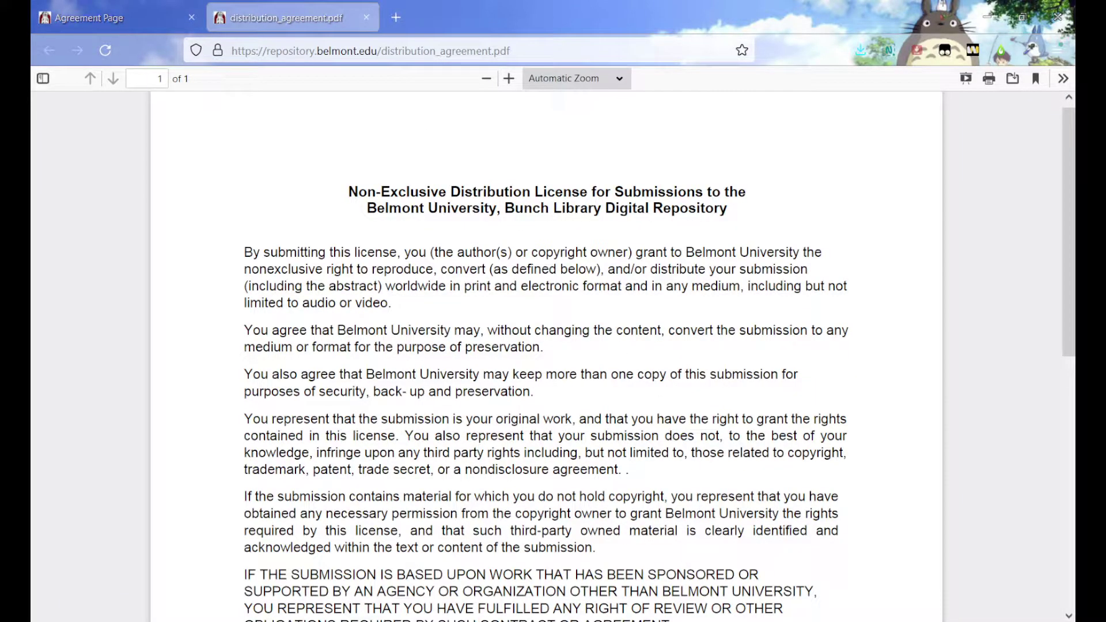
# Step: Read the distribution license through its signature fields and close the PDF, returning to the submission agreement
pyautogui.click(831, 104)
pyautogui.scroll(-2, 201, 247)
pyautogui.scroll(-3, 203, 253)
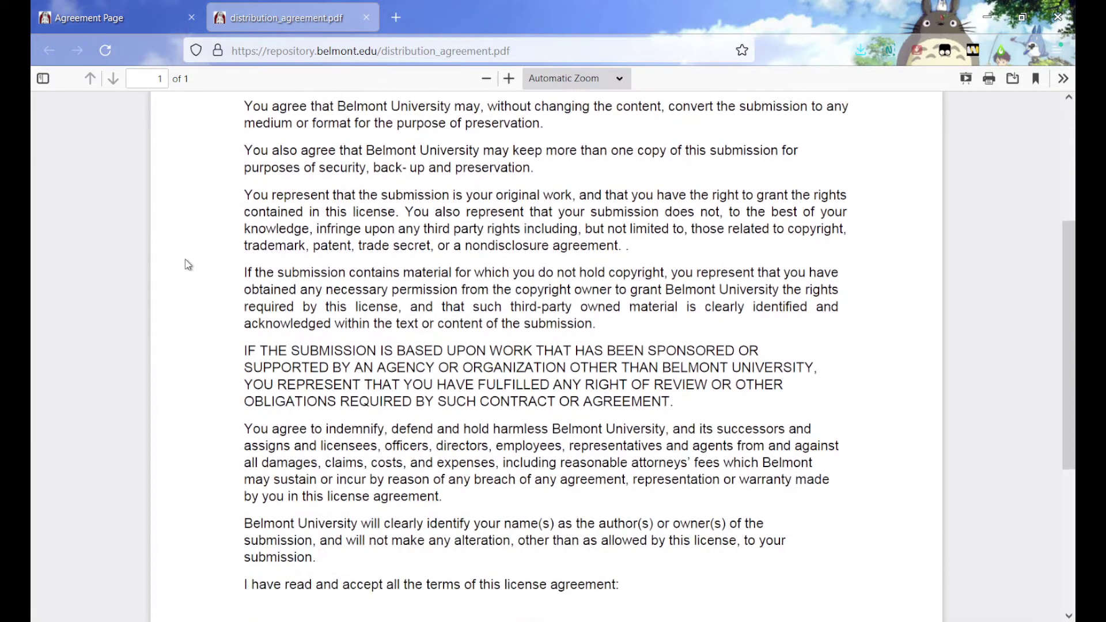
pyautogui.scroll(-1, 178, 256)
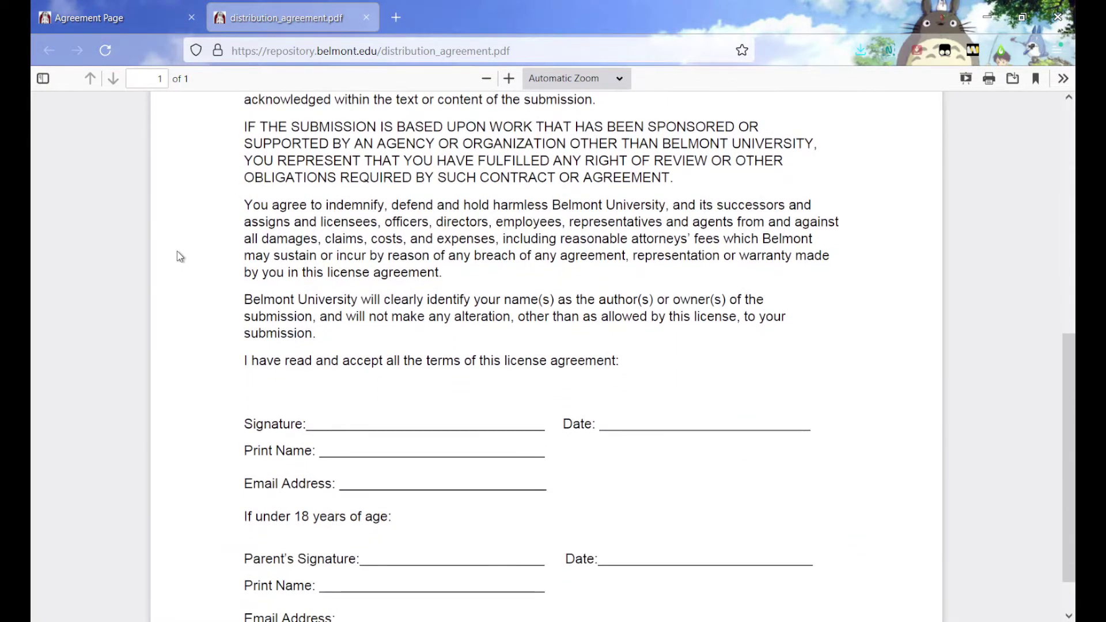
pyautogui.scroll(-1, 155, 259)
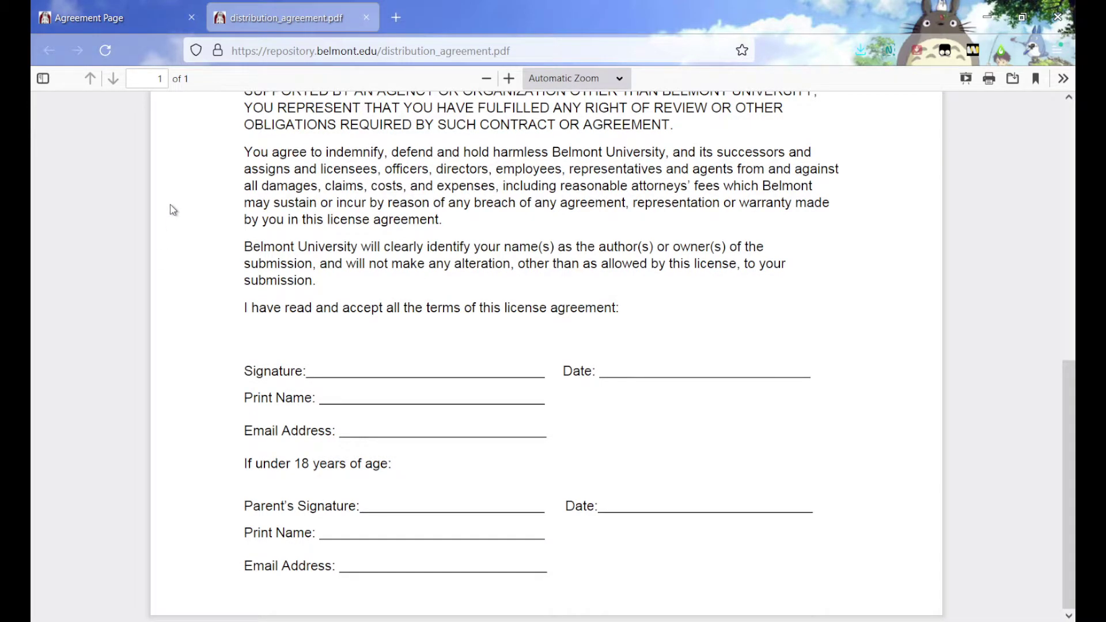
pyautogui.scroll(3, 171, 209)
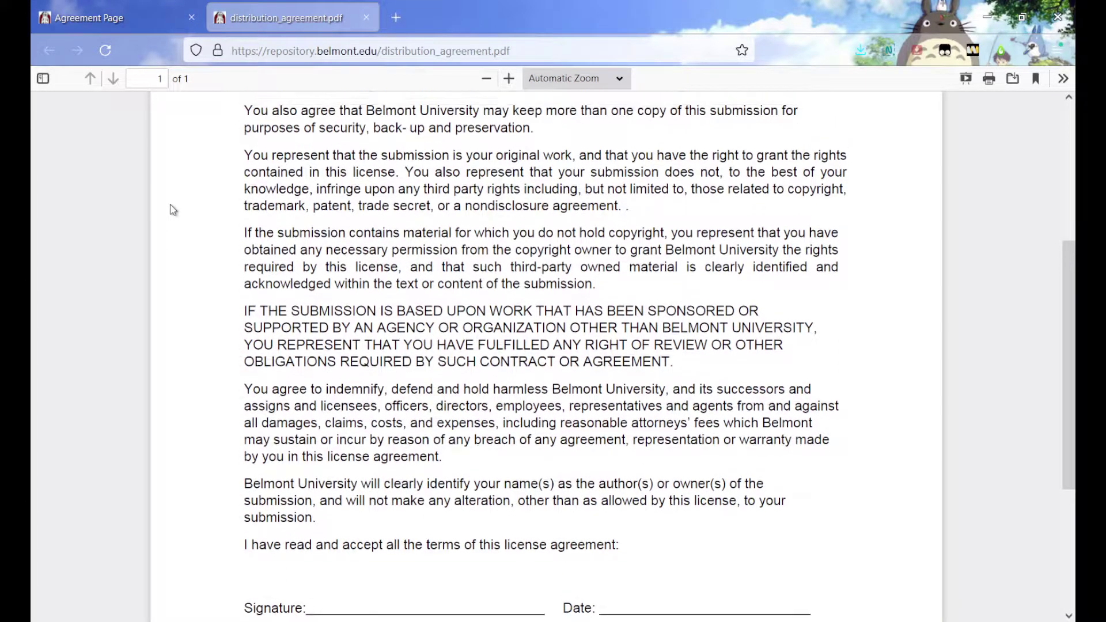
pyautogui.scroll(5, 171, 209)
pyautogui.click(366, 18)
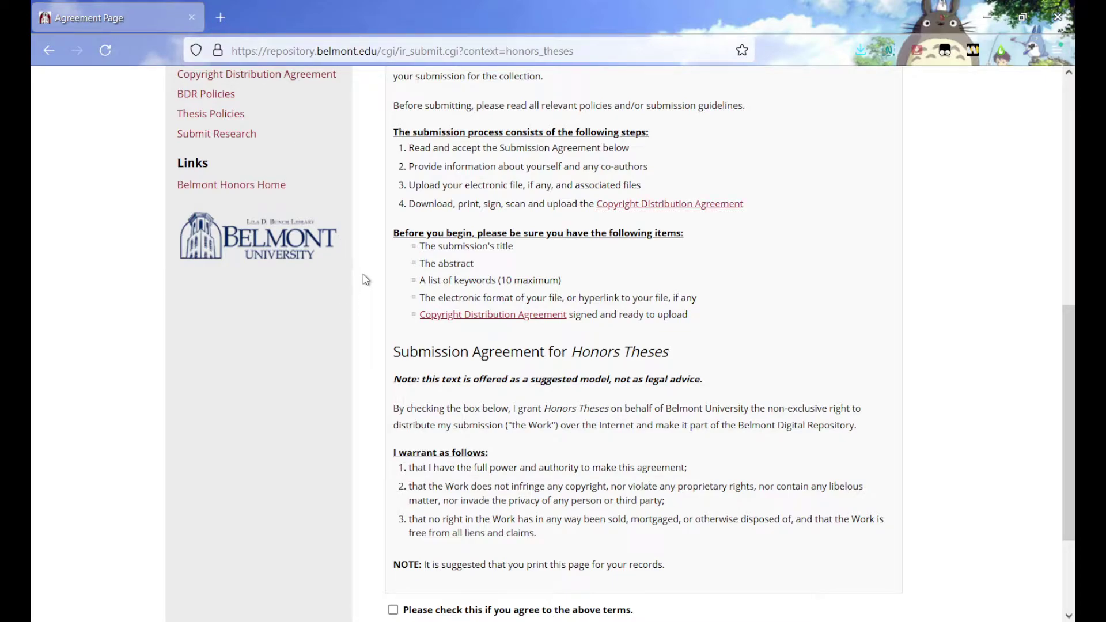
# Step: Agree to the Honors Theses submission terms and continue to the submission form
pyautogui.scroll(-3, 364, 279)
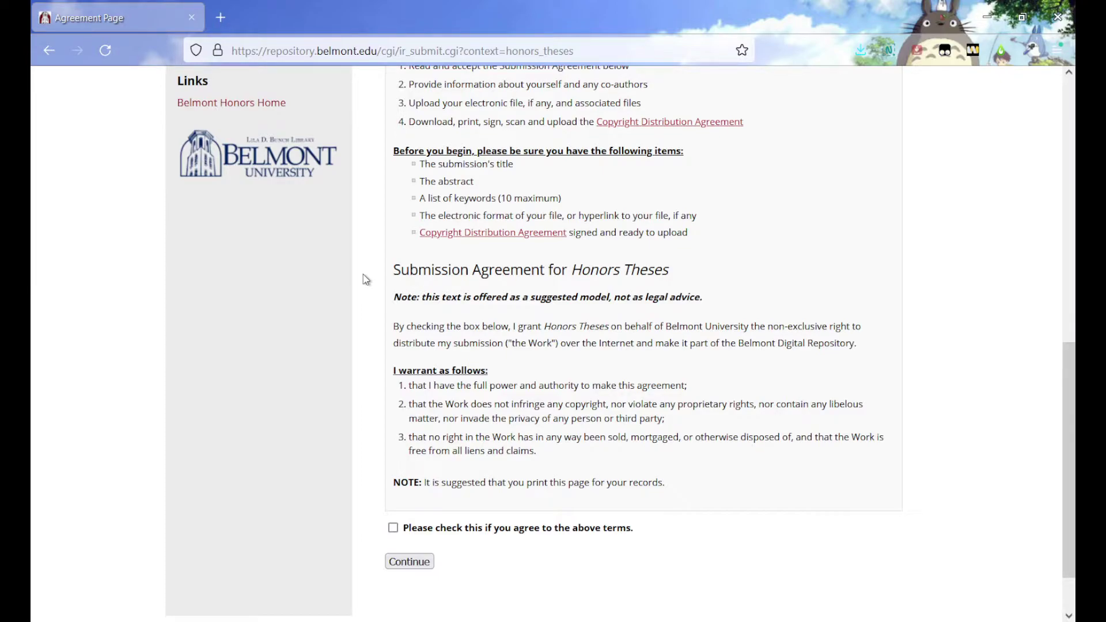
pyautogui.scroll(-2, 364, 409)
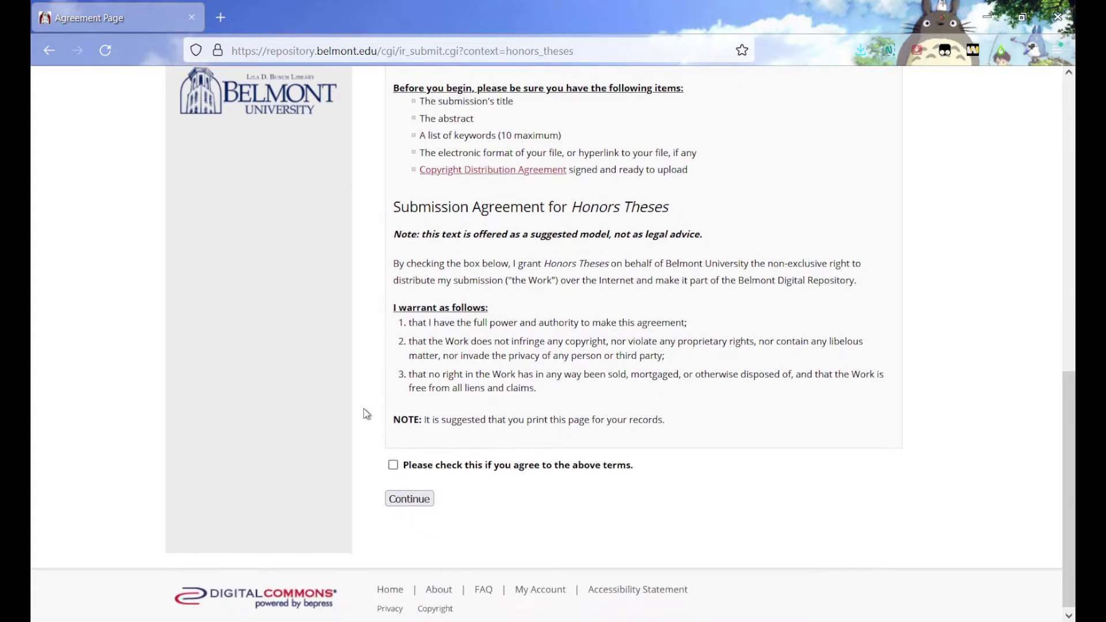
pyautogui.click(393, 461)
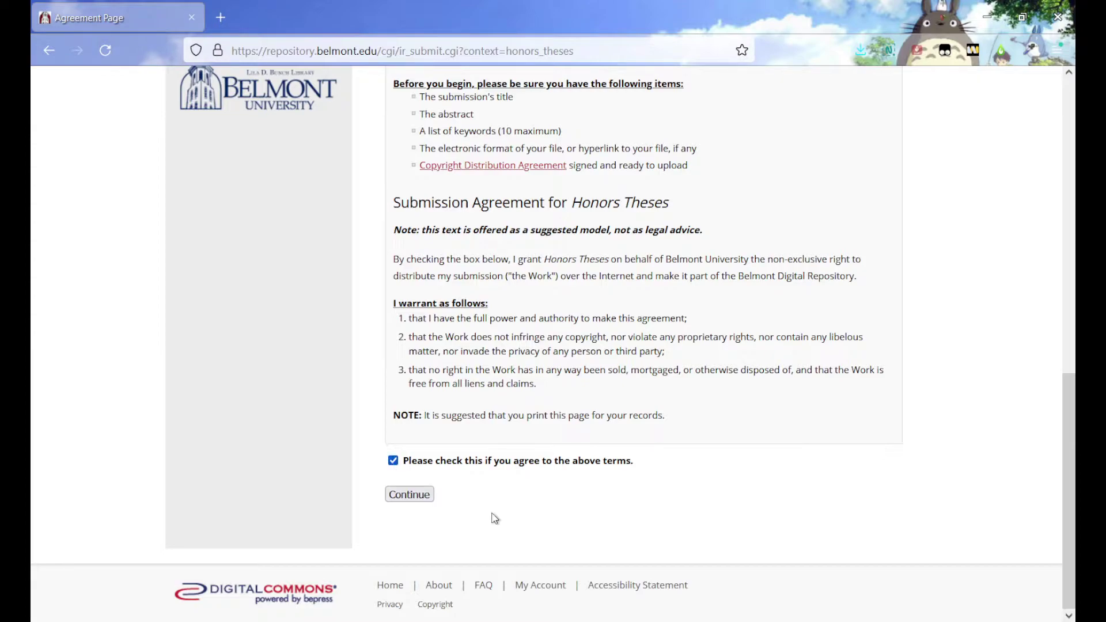
pyautogui.click(409, 495)
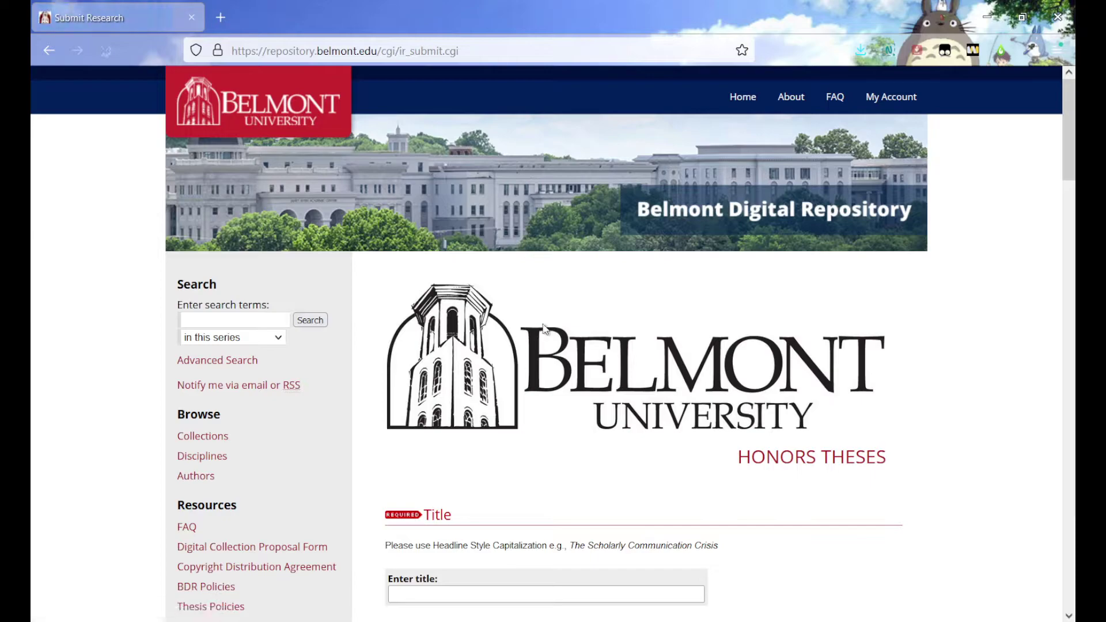
# Step: Enter "Title Test" as the title of the thesis submission
pyautogui.scroll(-4, 582, 314)
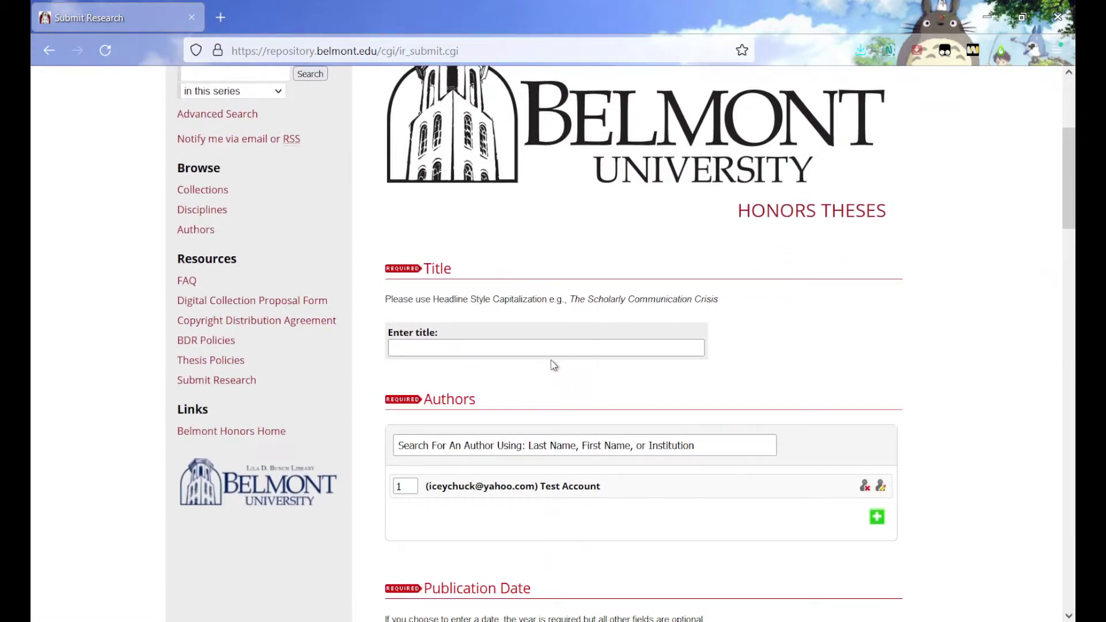
pyautogui.scroll(-1, 558, 334)
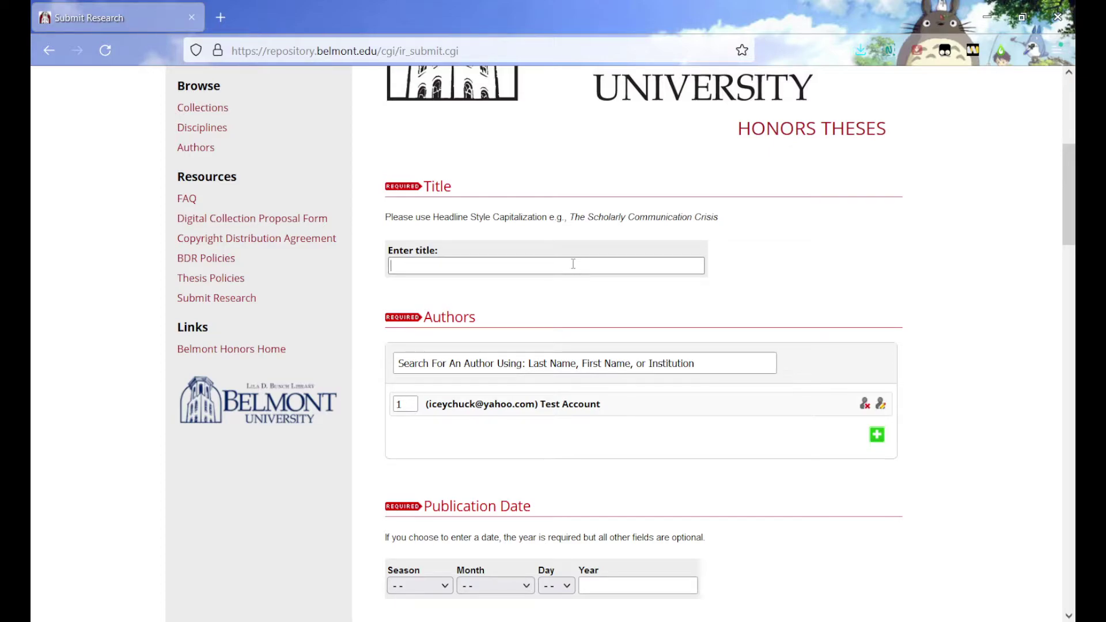
pyautogui.write('Title Test')
# Step: Add a blank second author entry to the submission
pyautogui.scroll(-1, 586, 285)
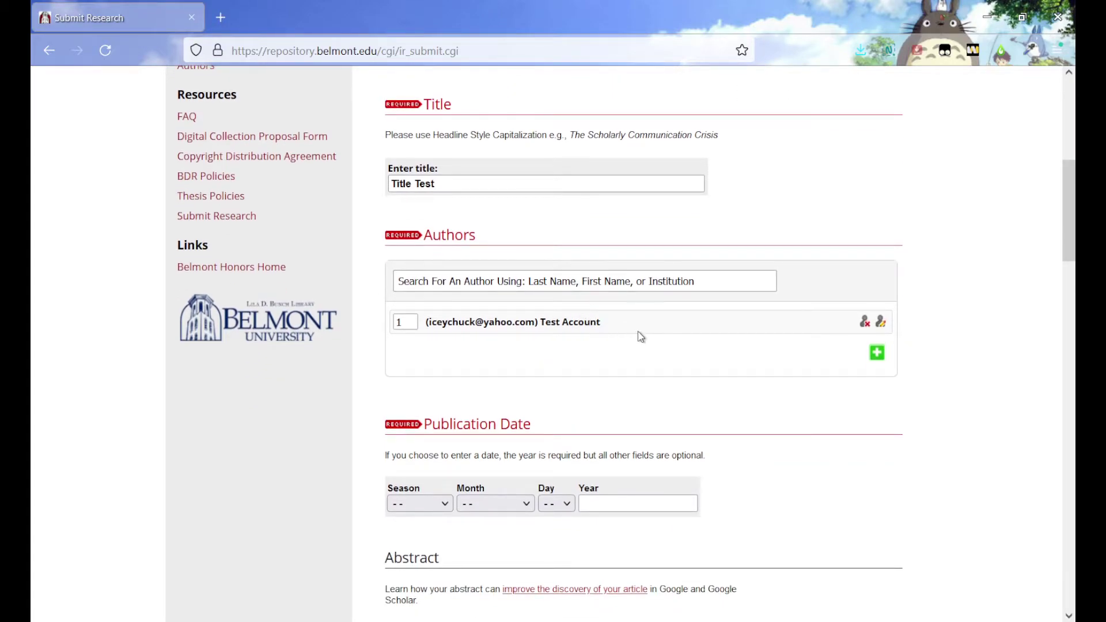
pyautogui.click(876, 352)
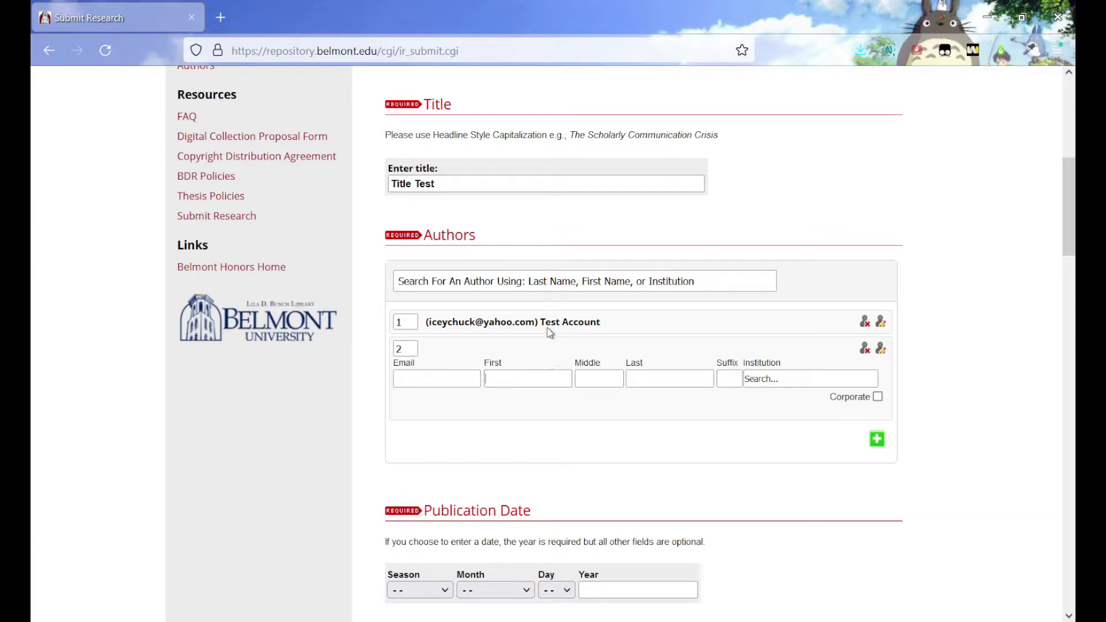
# Step: Clear the first author's email address and remove the blank second author entry
pyautogui.click(881, 324)
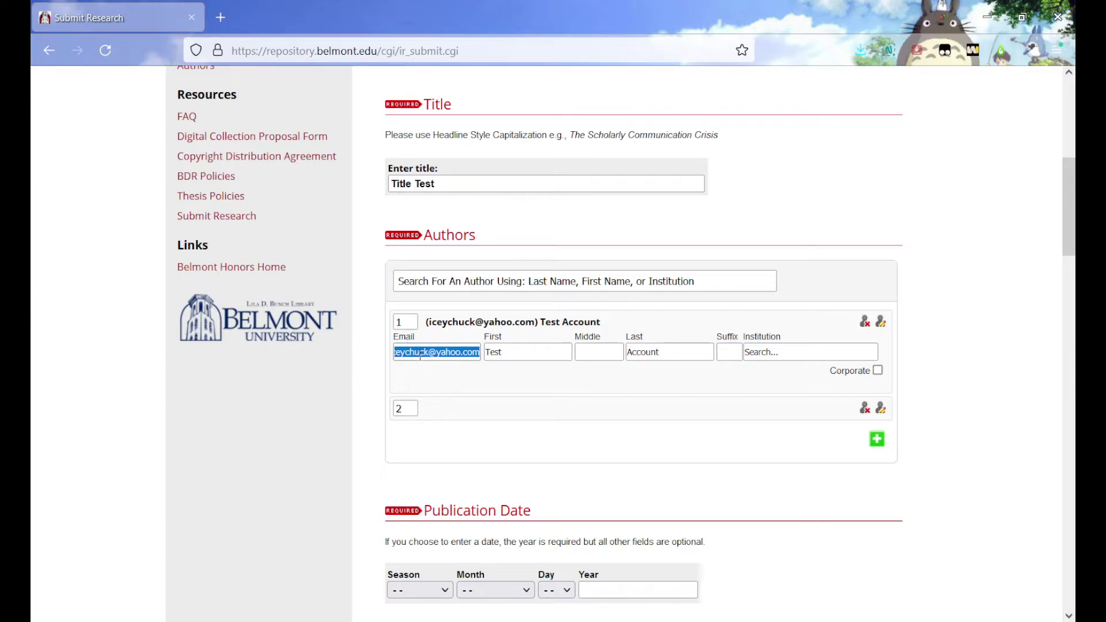
pyautogui.tripleClick(462, 351)
pyautogui.press('BackSpace')
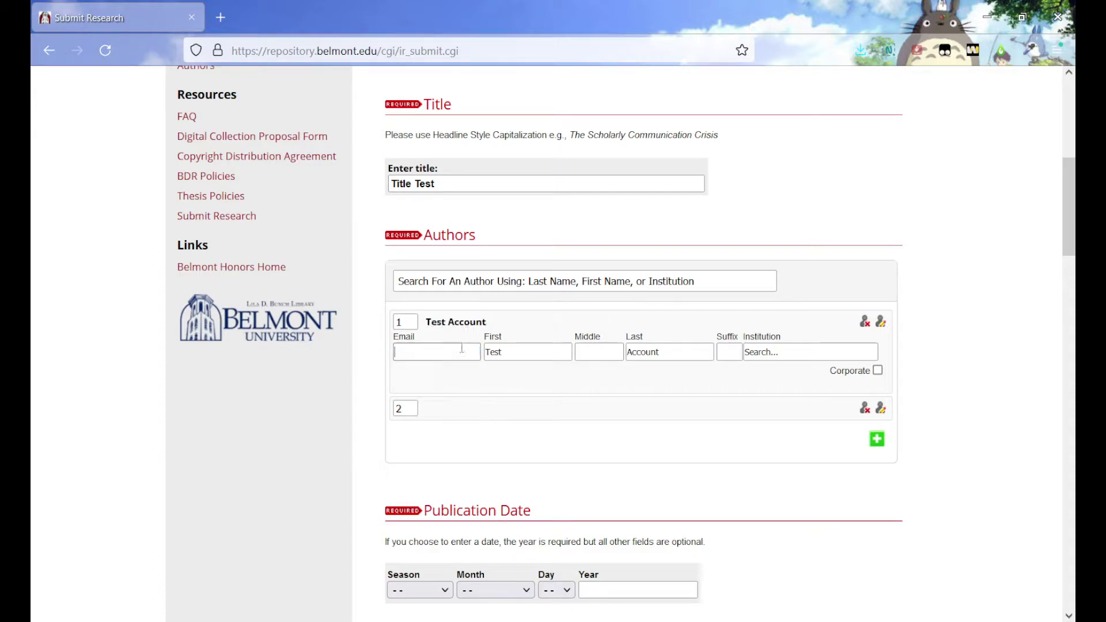
pyautogui.click(963, 324)
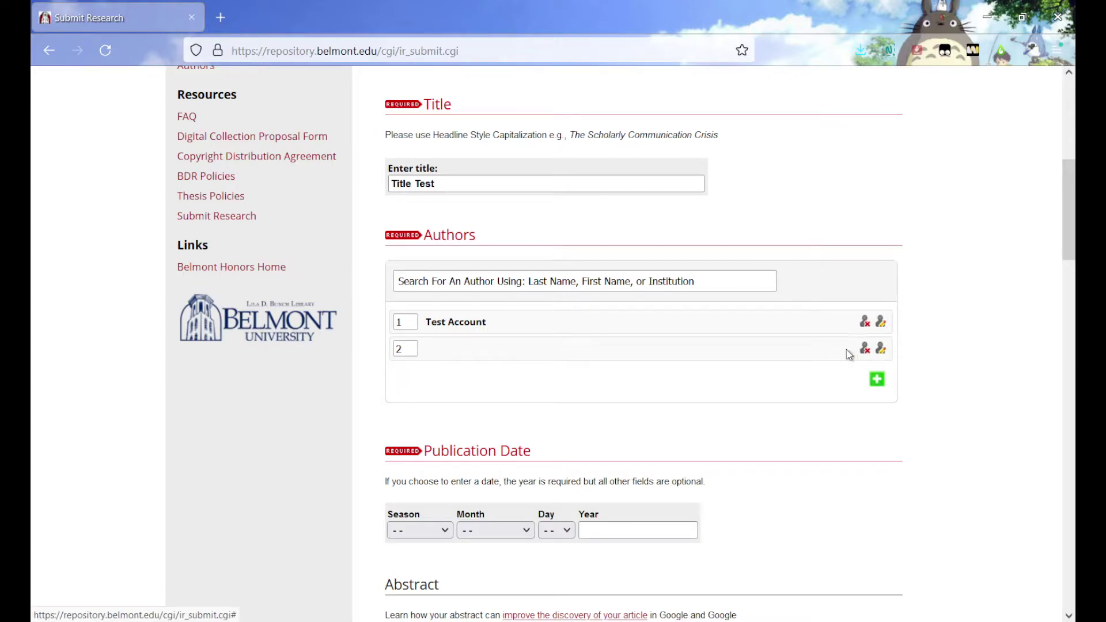
pyautogui.click(865, 349)
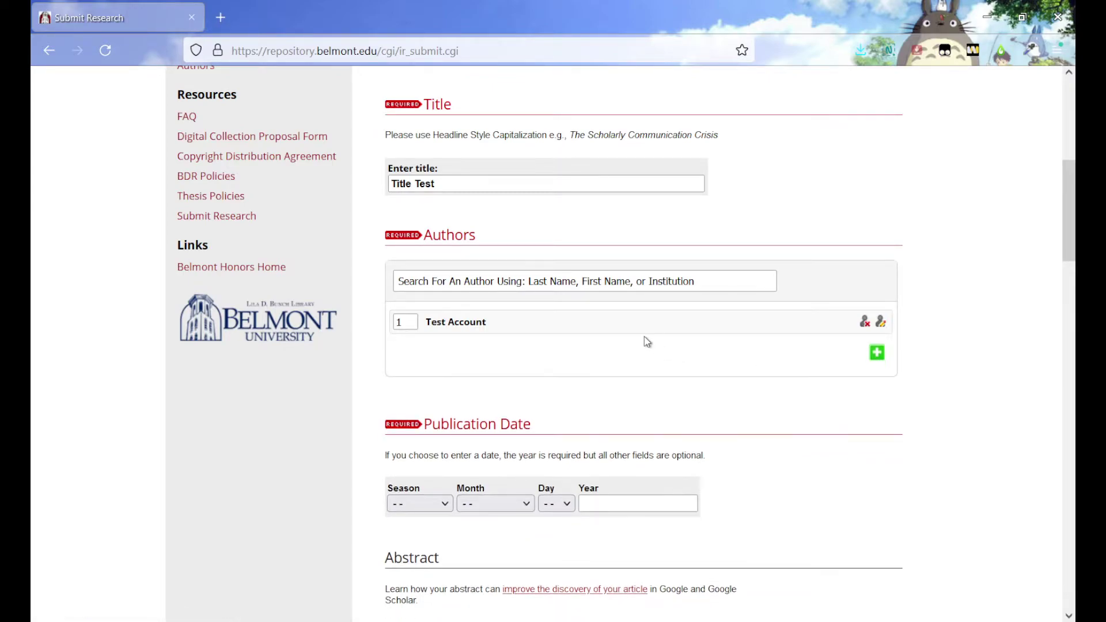
# Step: Set the publication date to season Spring, month April, day 7 and year 2021
pyautogui.scroll(-4, 444, 348)
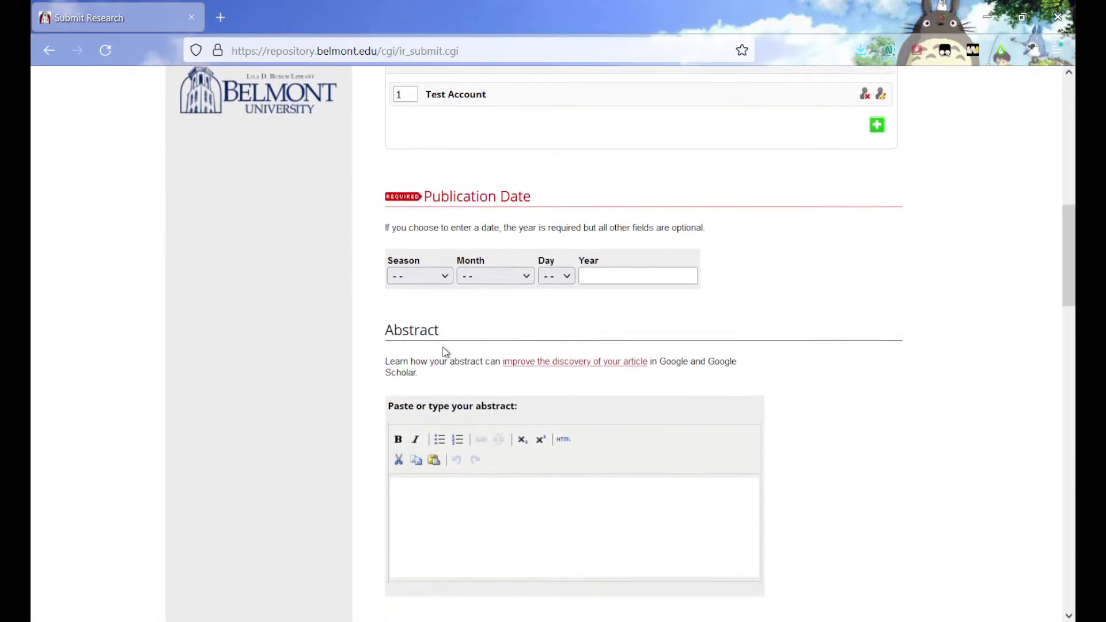
pyautogui.click(431, 253)
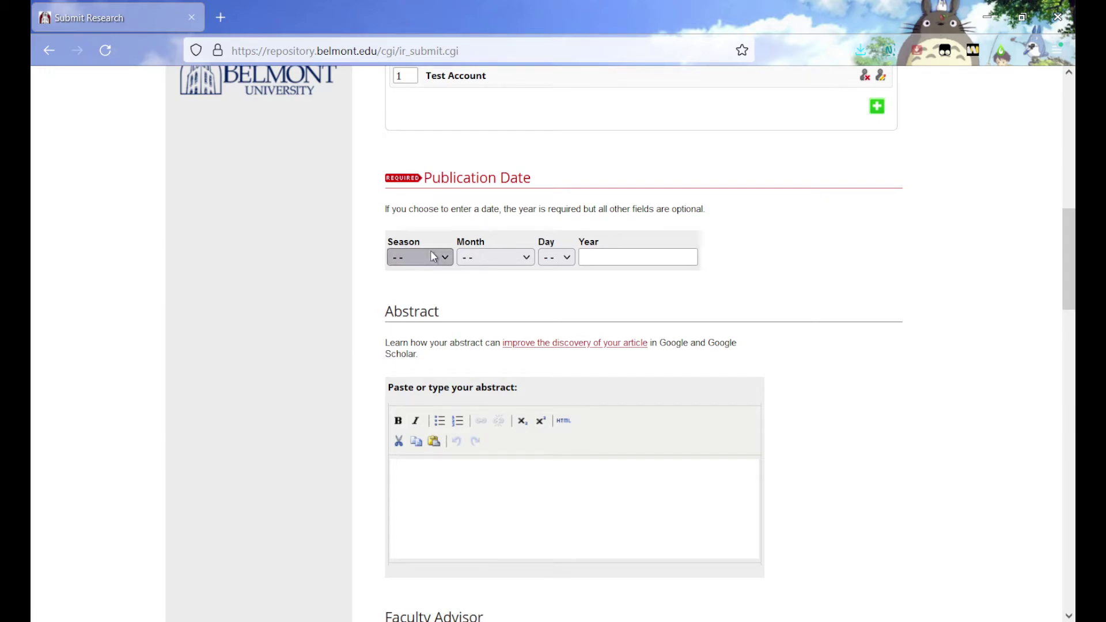
pyautogui.click(434, 314)
pyautogui.click(502, 265)
pyautogui.click(499, 344)
pyautogui.click(566, 264)
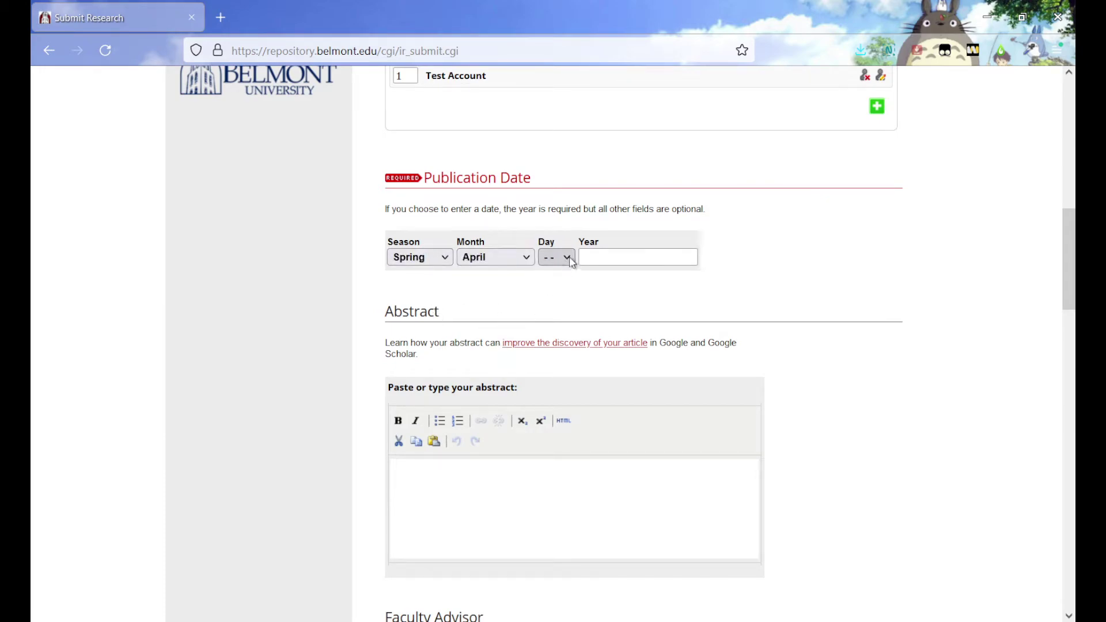
pyautogui.click(543, 404)
pyautogui.click(619, 255)
pyautogui.write('2021')
# Step: Enter "Sample test test." as the abstract of the thesis
pyautogui.scroll(-2, 766, 309)
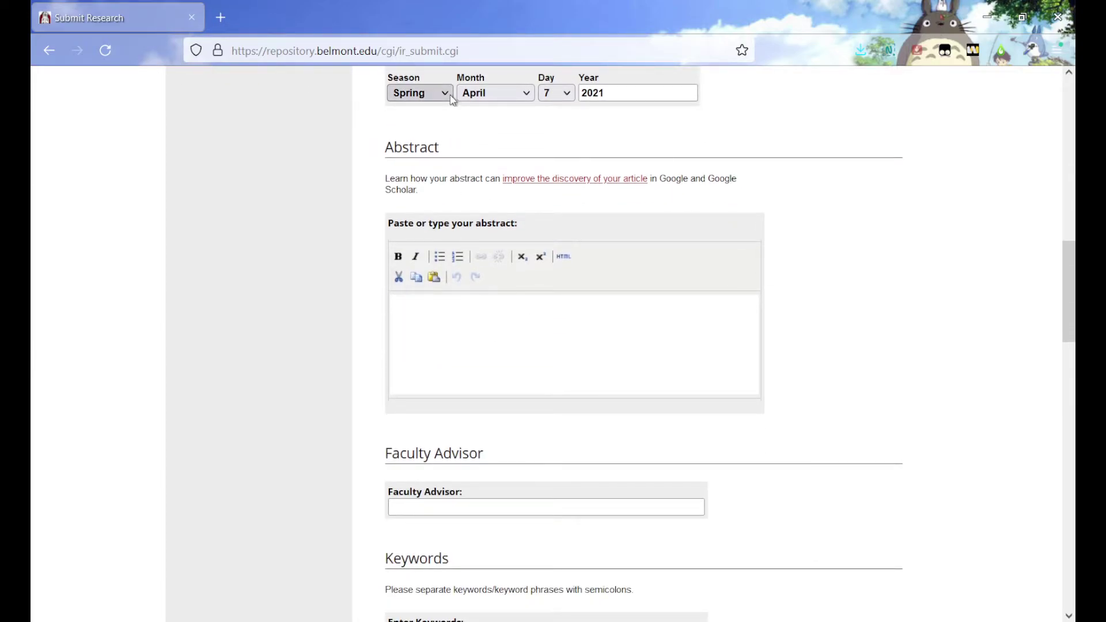
pyautogui.scroll(1, 439, 99)
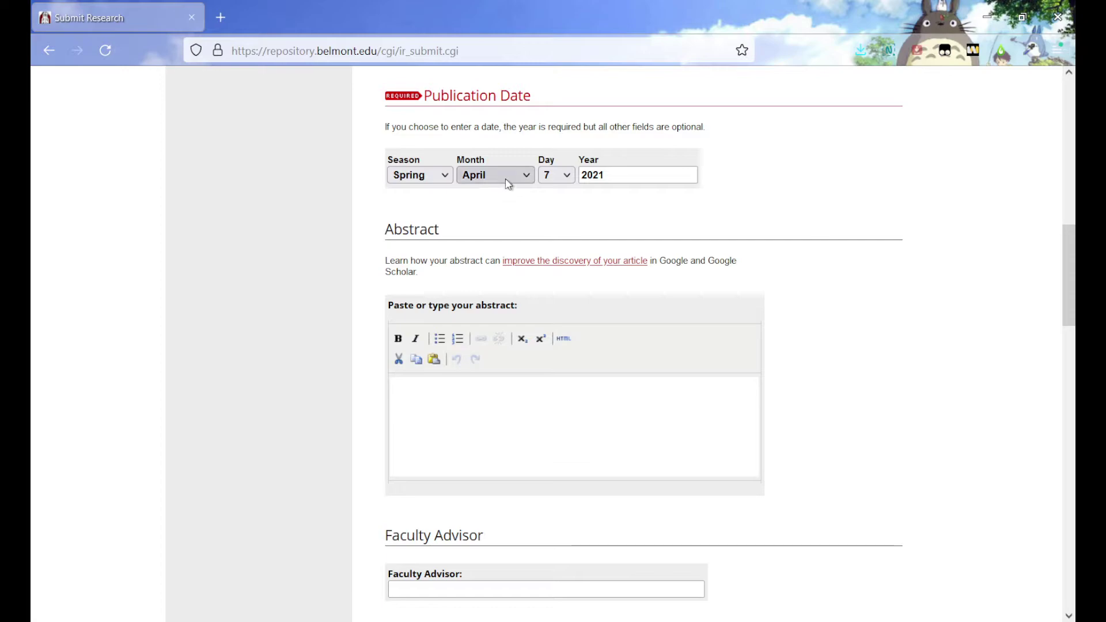
pyautogui.click(478, 419)
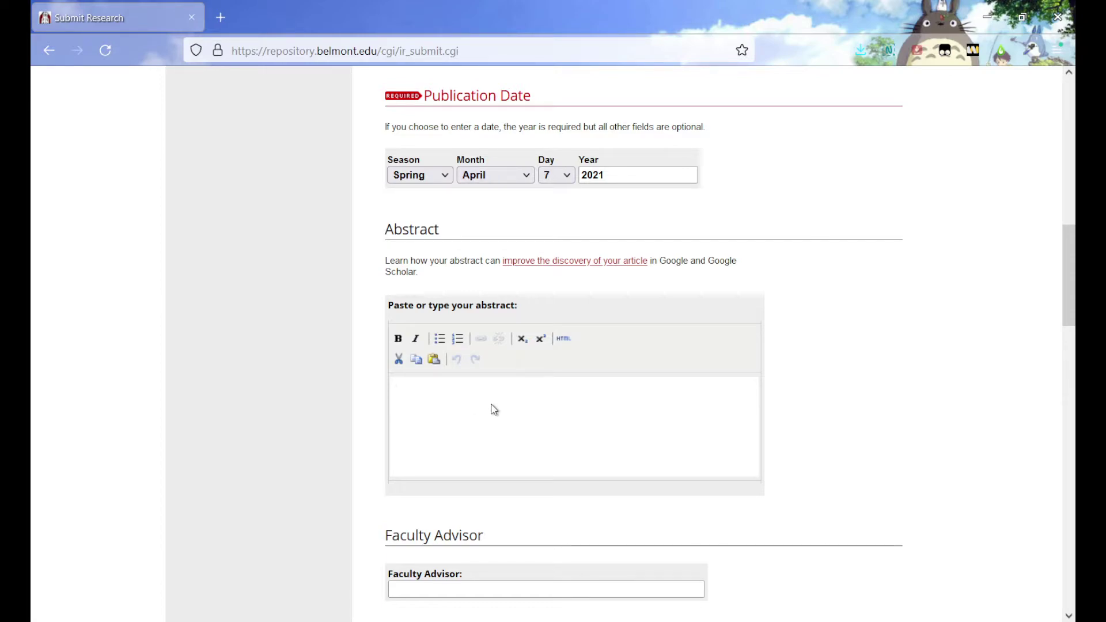
pyautogui.scroll(-2, 495, 405)
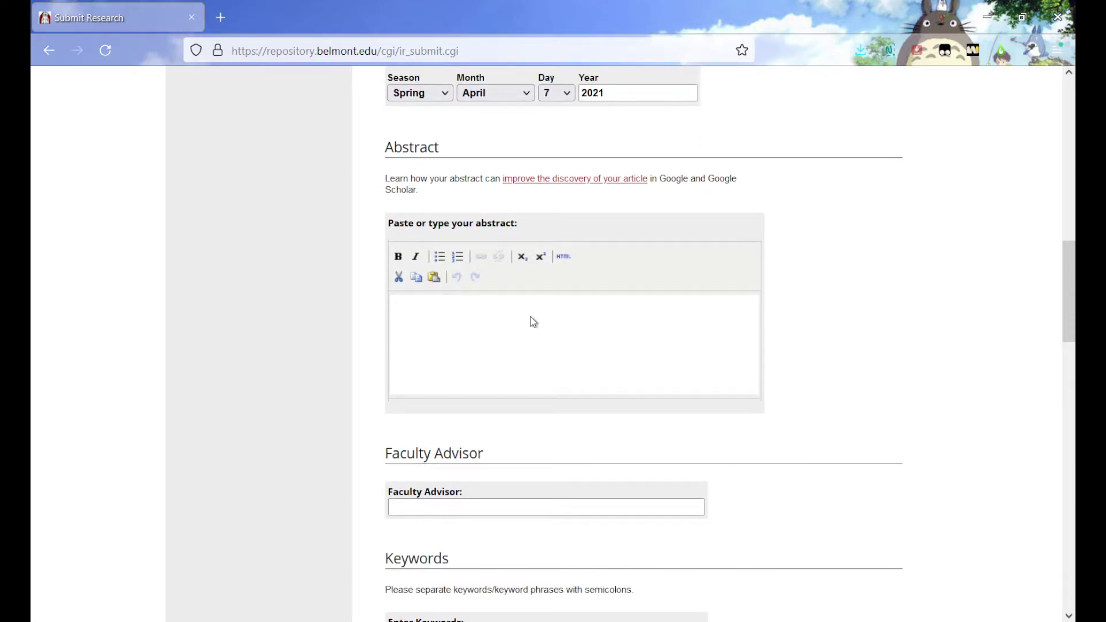
pyautogui.write('Sample test test.')
# Step: Fill in the faculty advisor's name and enter the keywords "example;example2;example3"
pyautogui.scroll(-3, 543, 305)
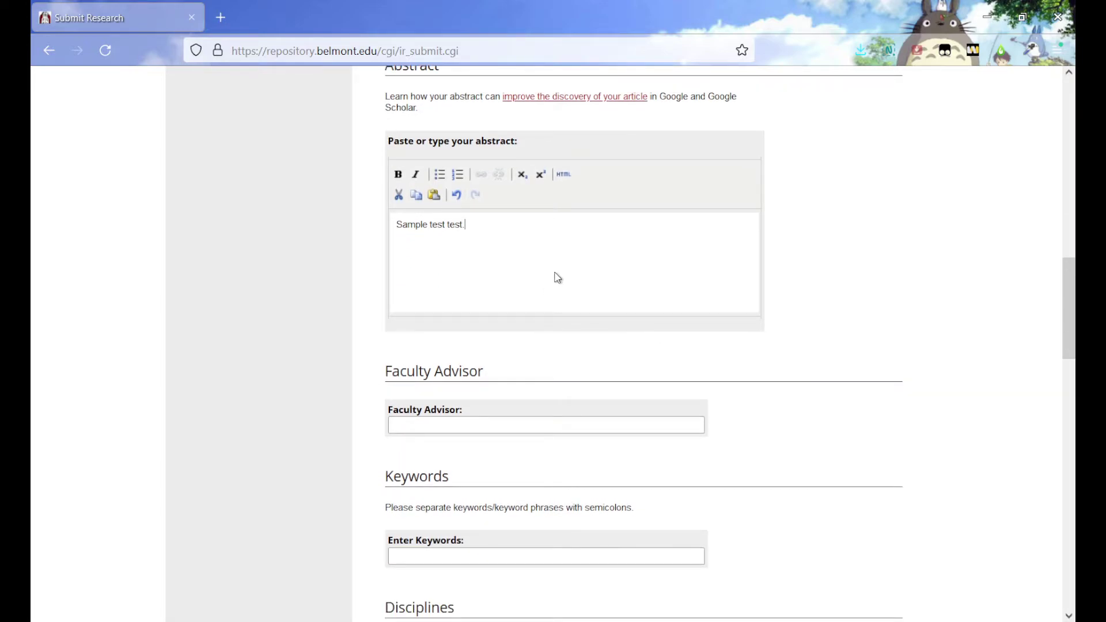
pyautogui.scroll(-6, 555, 276)
pyautogui.click(497, 262)
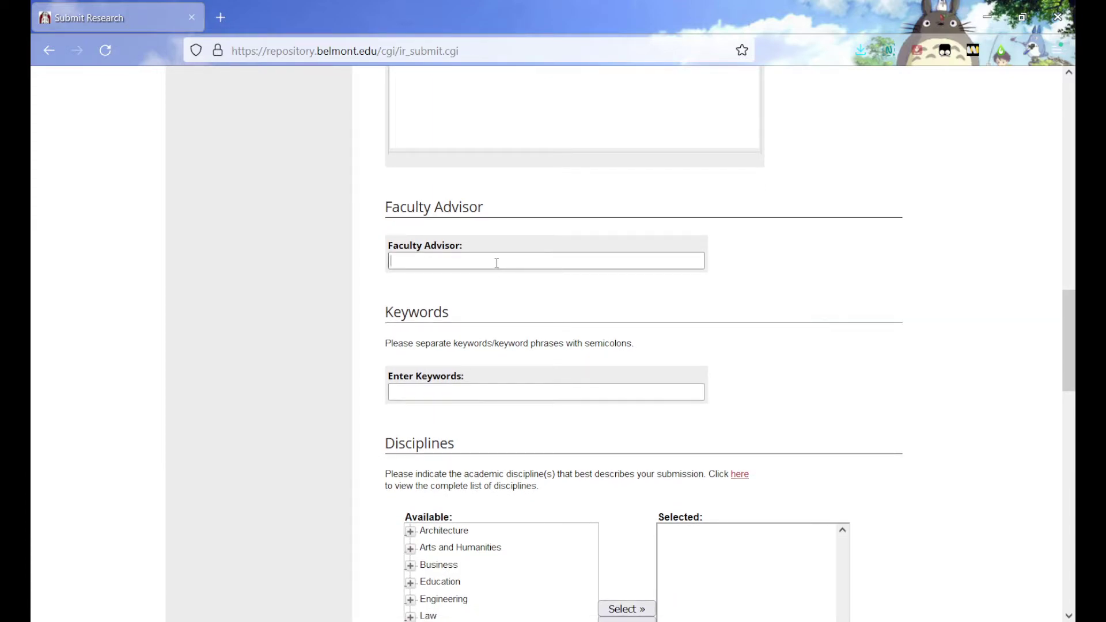
pyautogui.write('Mr. Smith')
pyautogui.scroll(-5, 496, 263)
pyautogui.click(488, 224)
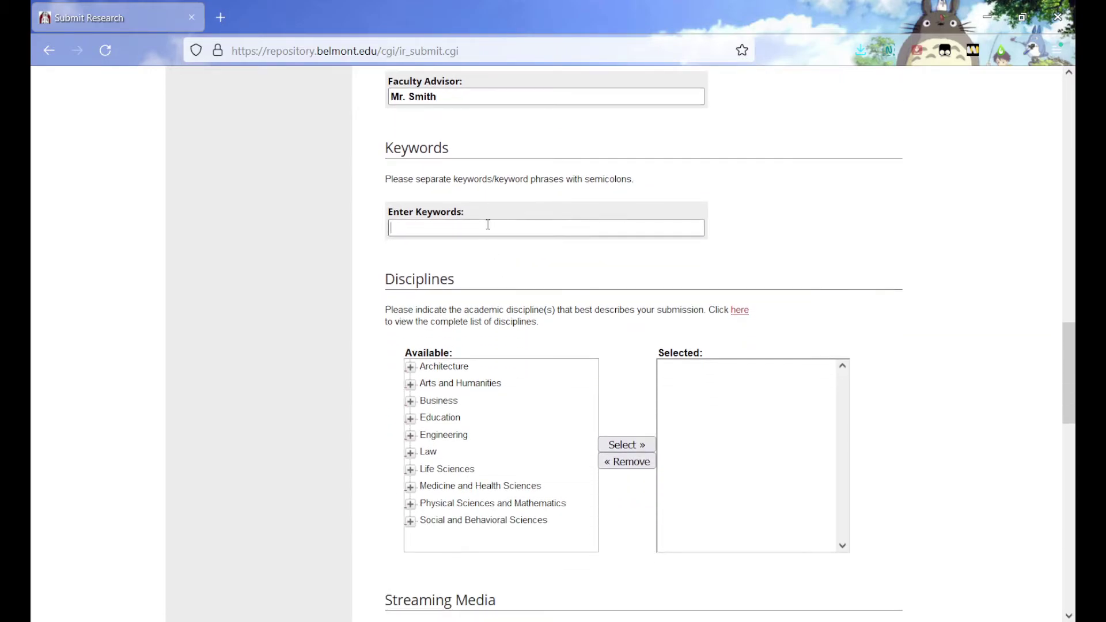
pyautogui.write('example;example2;example3')
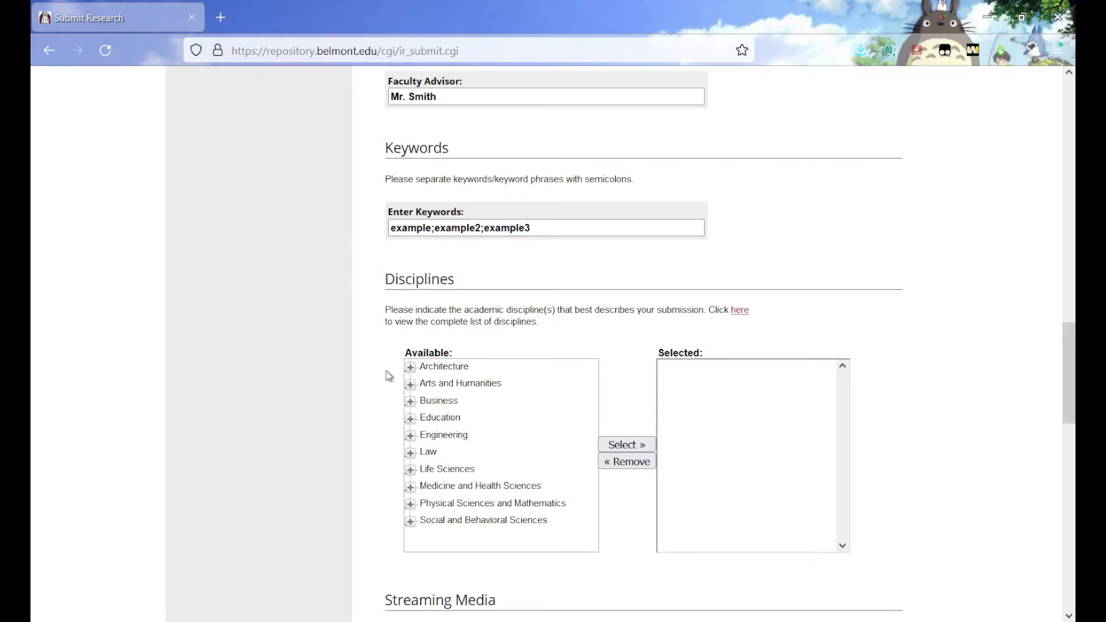
# Step: Add the discipline Ancient History, Greek and Roman through Late Antiquity from Classics under Arts and Humanities to the selected disciplines
pyautogui.scroll(-2, 386, 369)
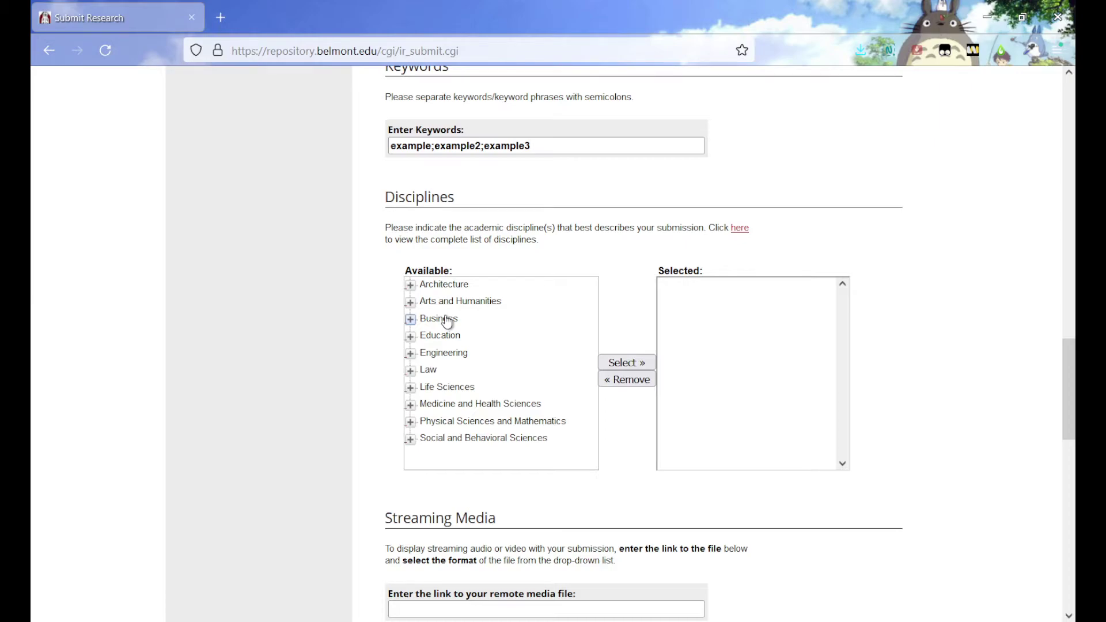
pyautogui.click(410, 302)
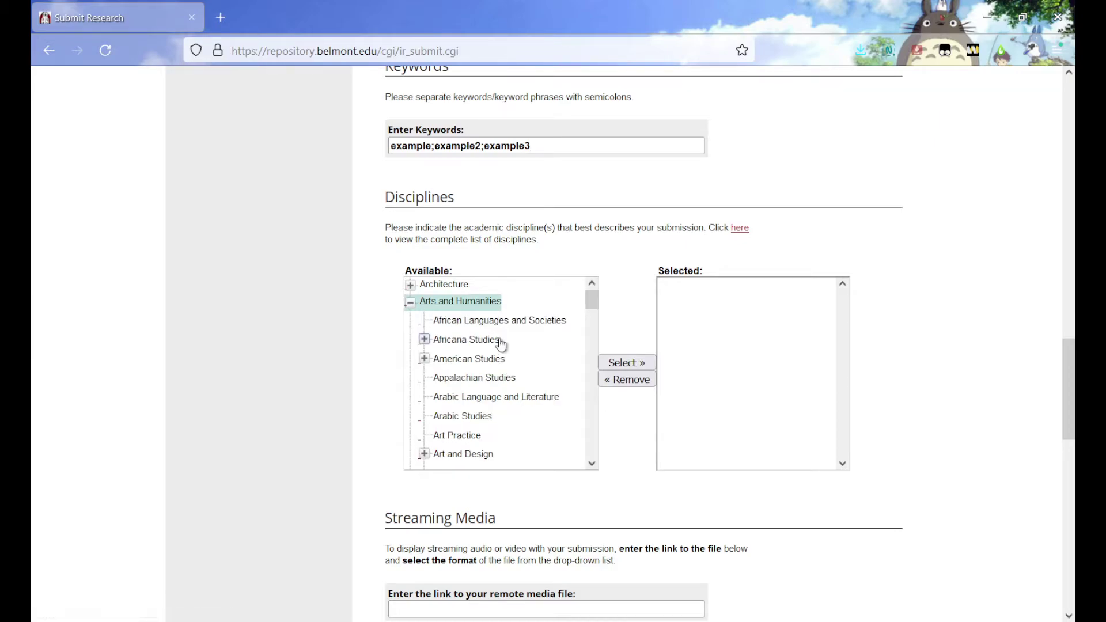
pyautogui.scroll(-4, 487, 378)
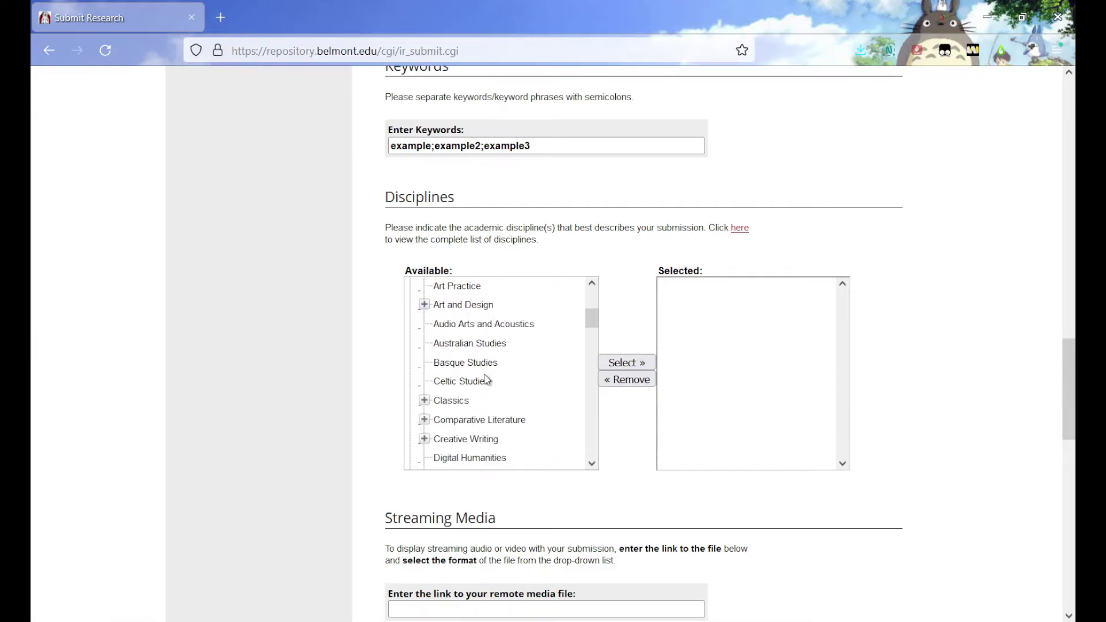
pyautogui.scroll(-1, 487, 377)
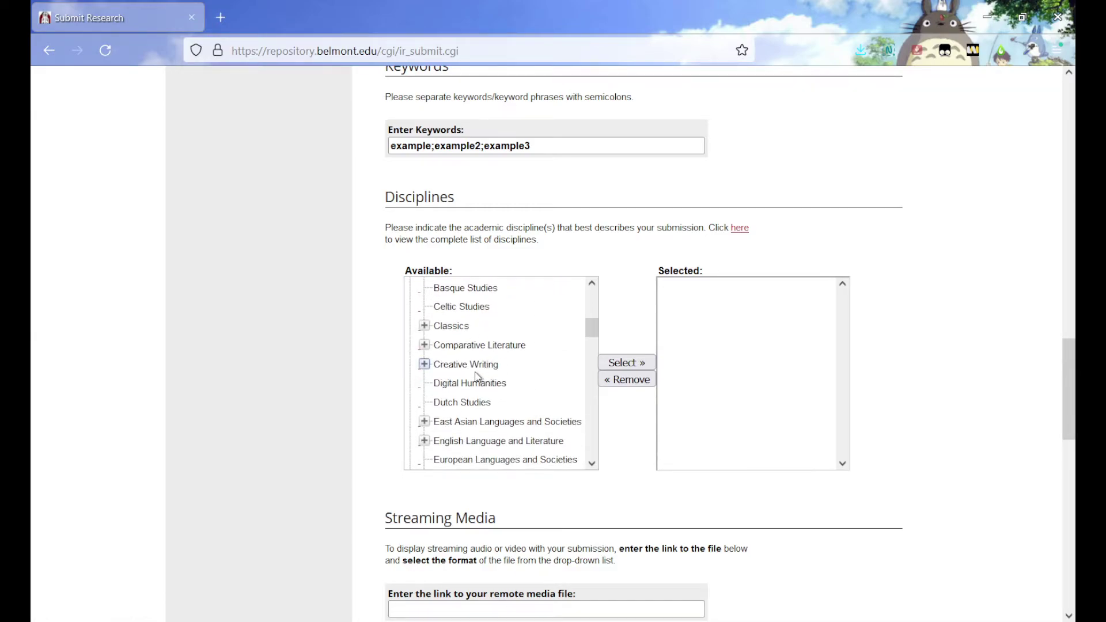
pyautogui.click(424, 326)
pyautogui.click(512, 352)
pyautogui.click(607, 363)
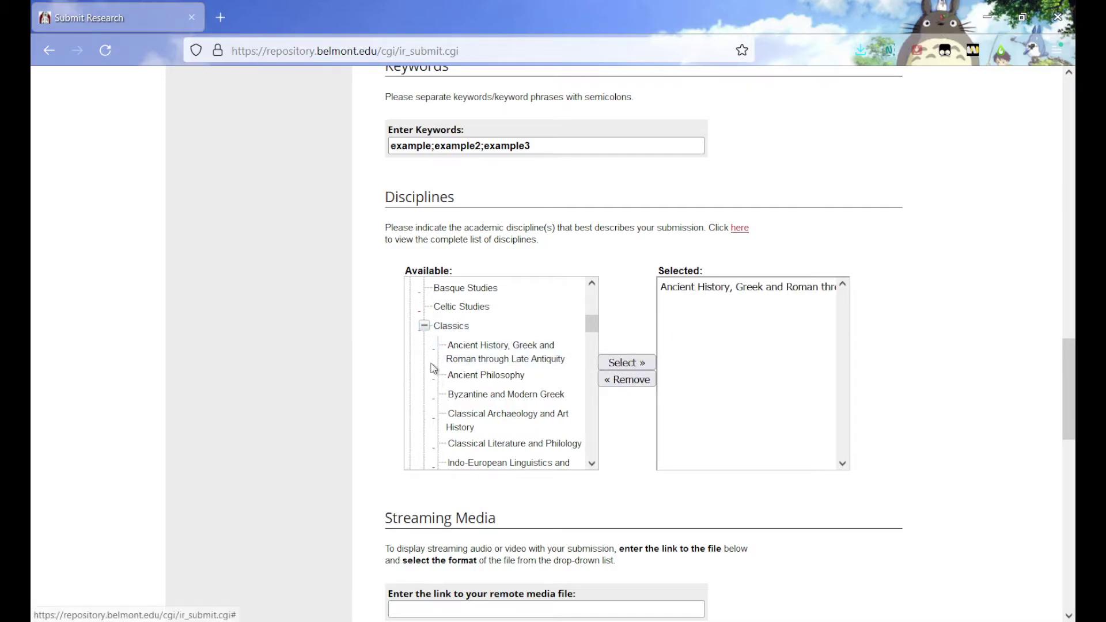
# Step: Collapse the Arts and Humanities branch and add Business as a selected discipline
pyautogui.click(425, 326)
pyautogui.scroll(3, 425, 378)
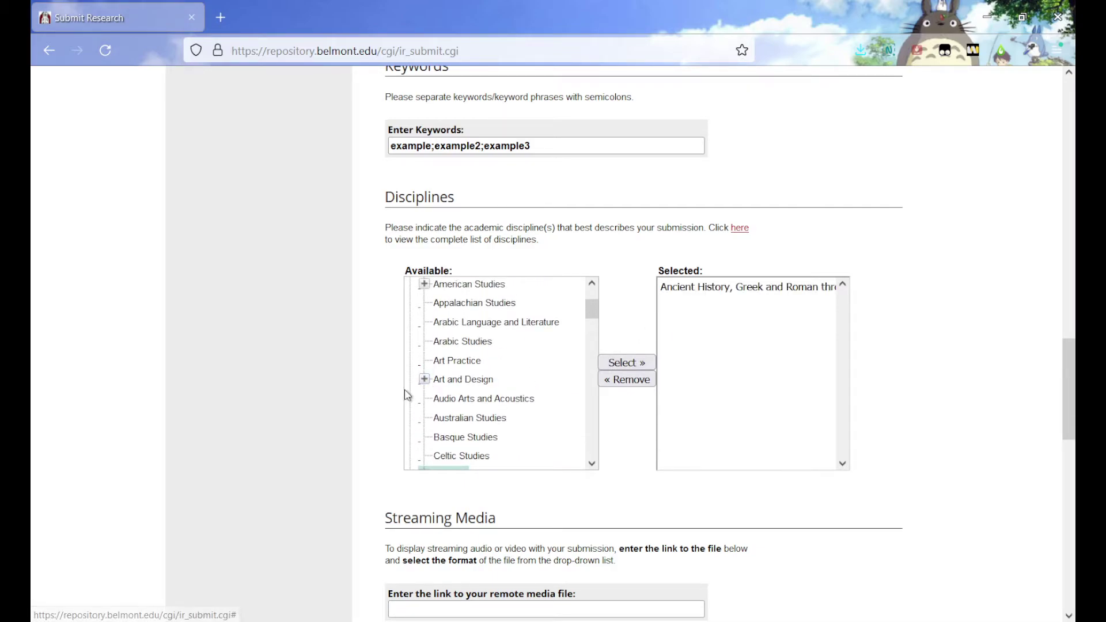
pyautogui.scroll(2, 407, 390)
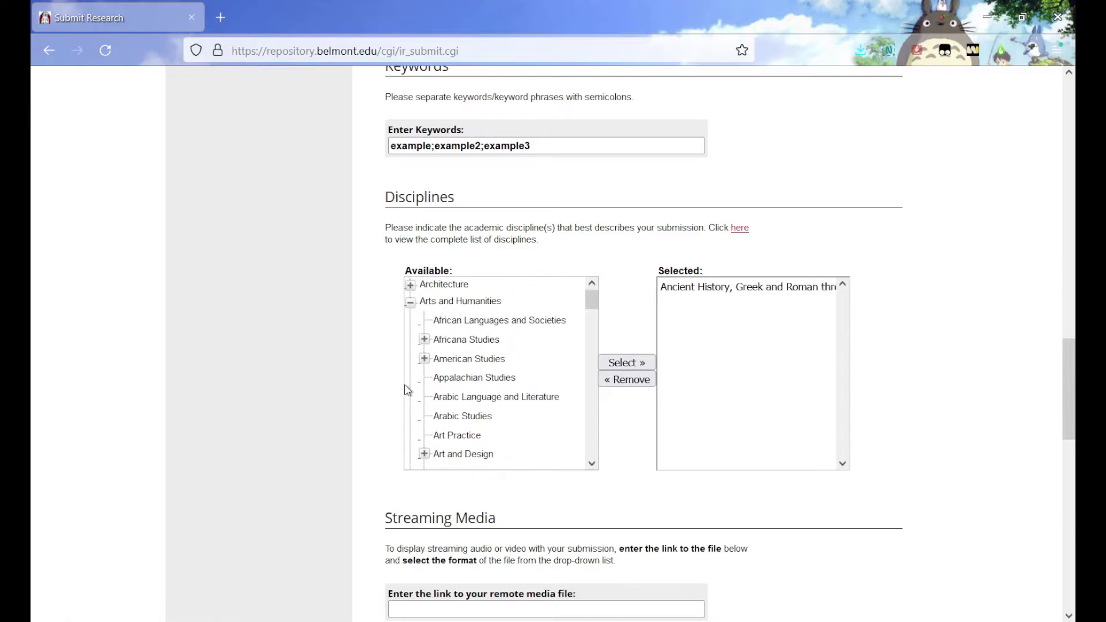
pyautogui.click(411, 303)
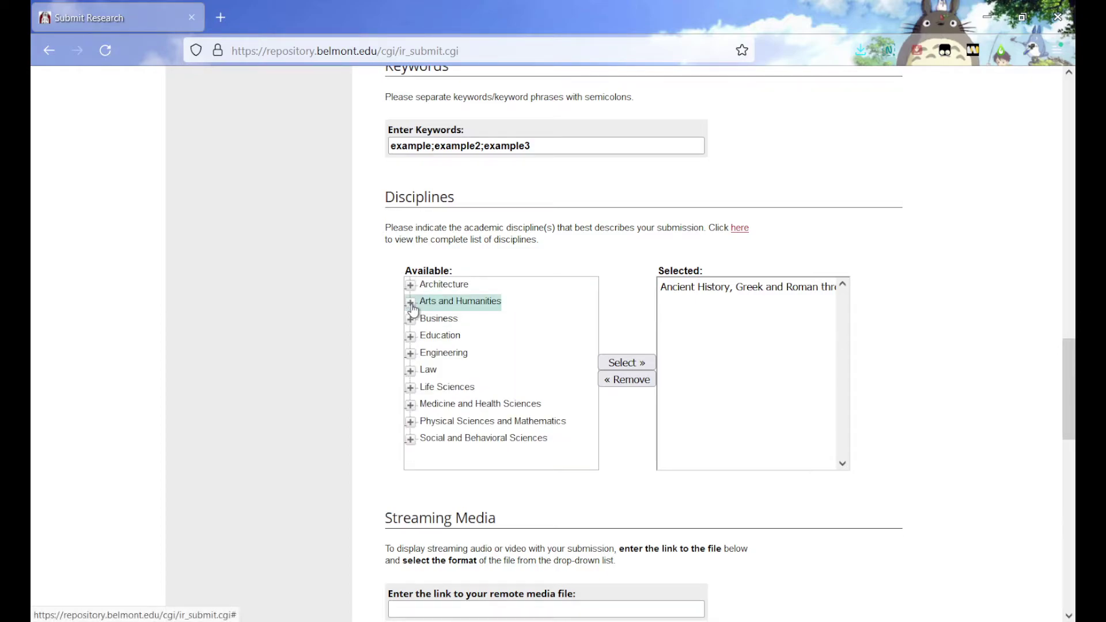
pyautogui.click(449, 323)
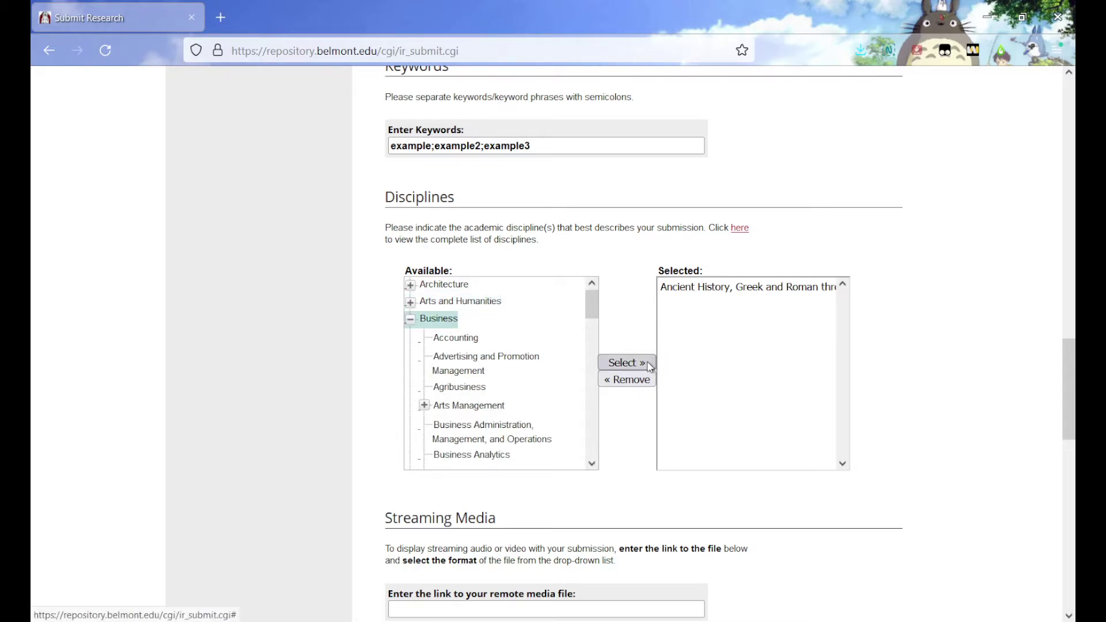
pyautogui.click(627, 363)
pyautogui.click(410, 319)
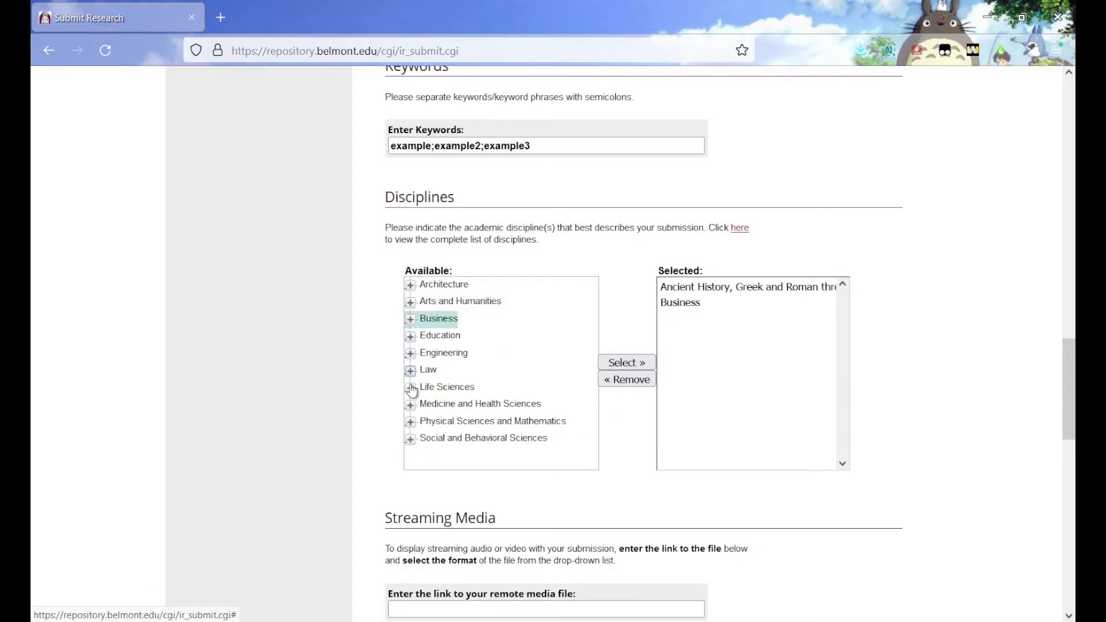
# Step: Add Analytical Chemistry, found in Chemistry under Physical Sciences and Mathematics, to the selected disciplines
pyautogui.click(410, 421)
pyautogui.scroll(-2, 511, 416)
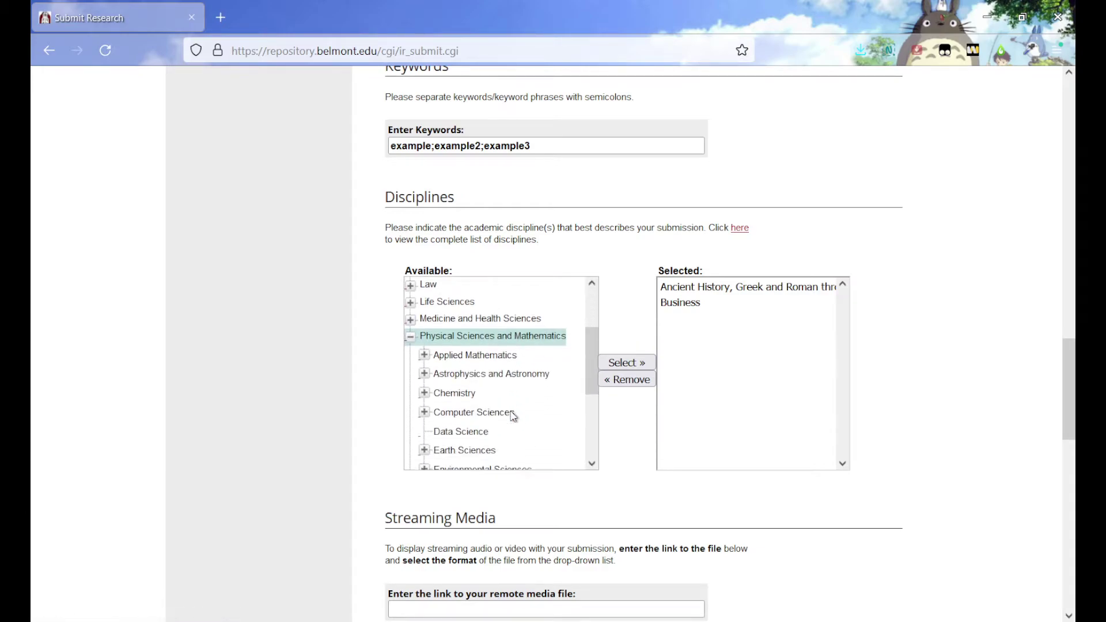
pyautogui.scroll(-2, 511, 417)
pyautogui.click(425, 328)
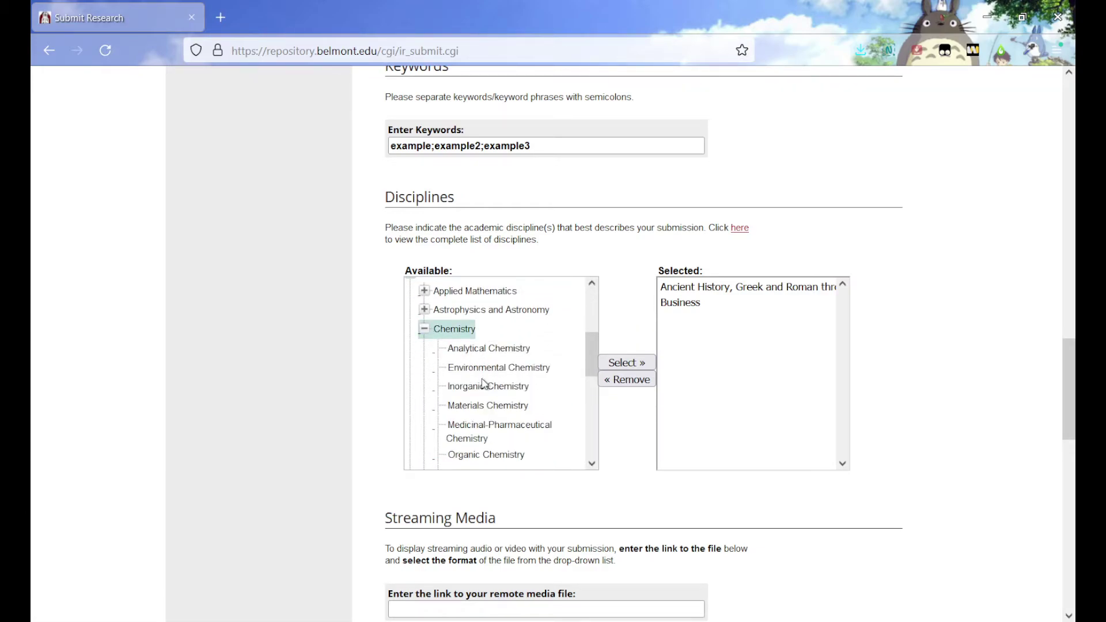
pyautogui.click(486, 348)
pyautogui.click(619, 361)
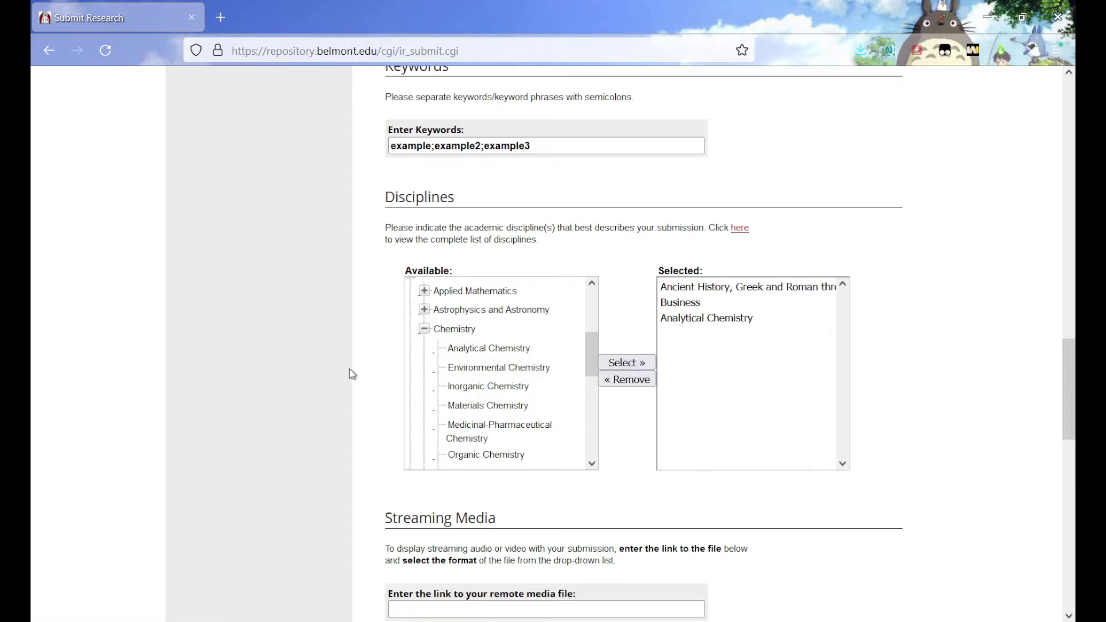
# Step: Set the streaming media format to Other rich media
pyautogui.scroll(-5, 351, 375)
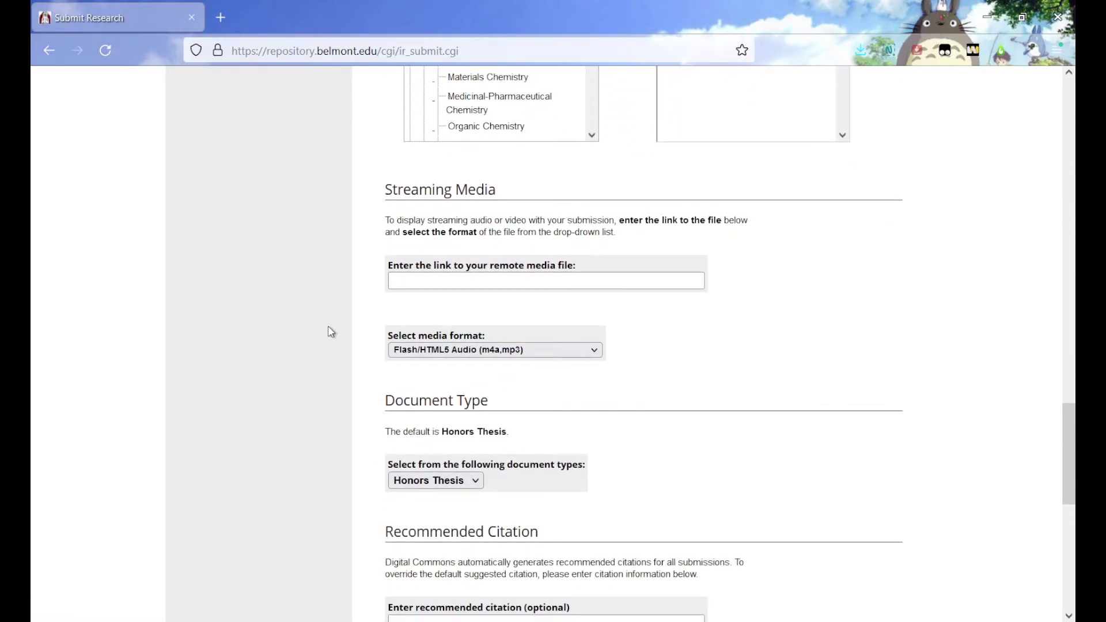
pyautogui.scroll(-1, 345, 300)
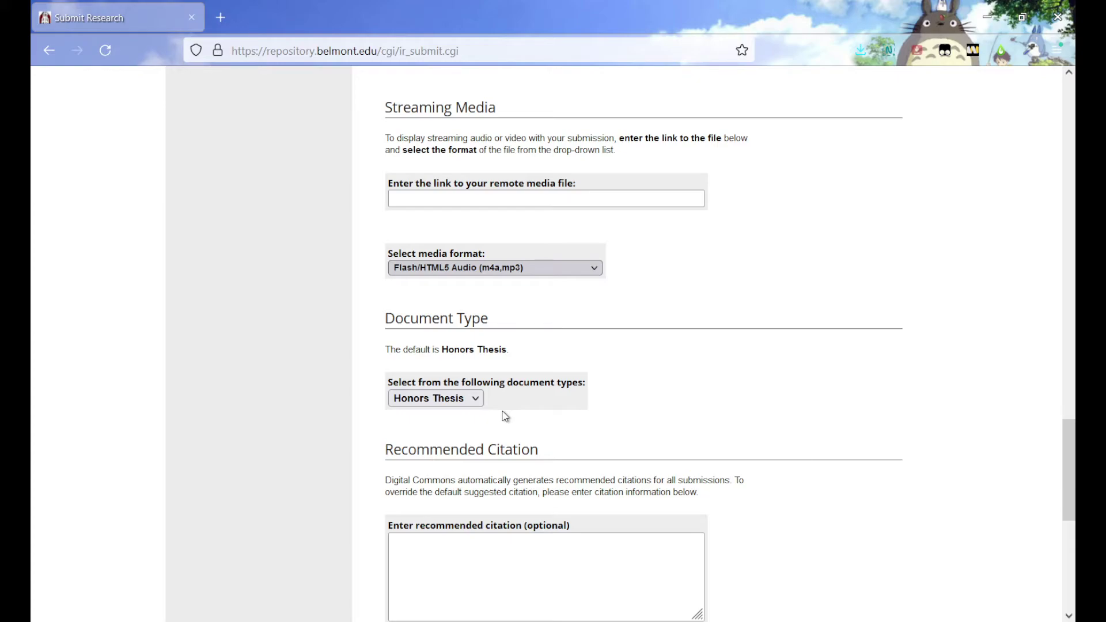
pyautogui.click(469, 454)
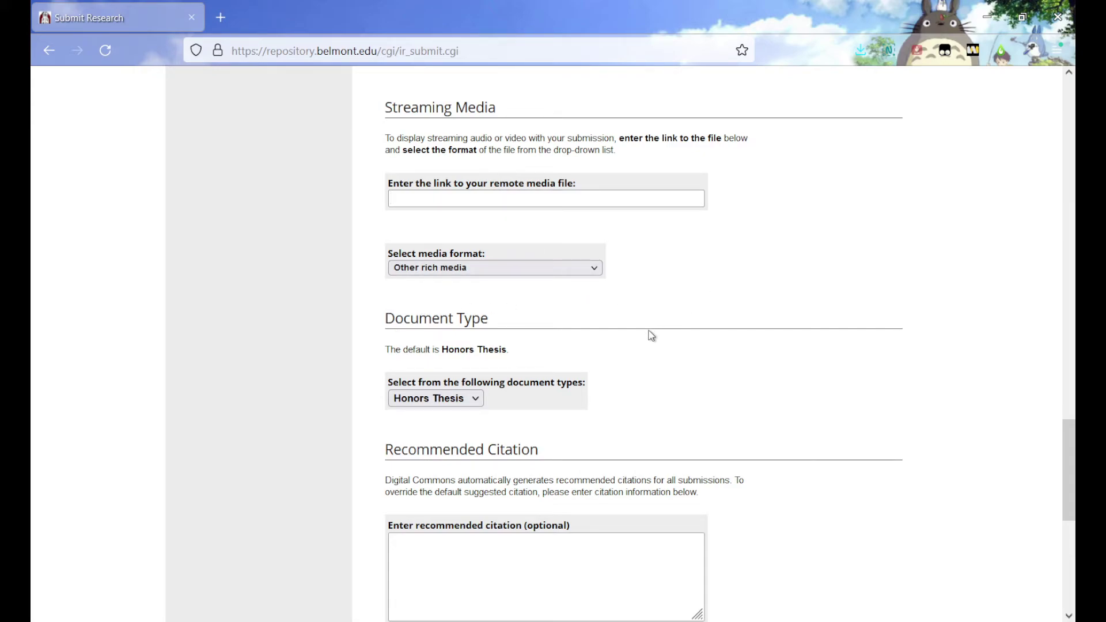
# Step: Change the document type of the submission to Metadata Only
pyautogui.scroll(-2, 651, 336)
pyautogui.scroll(-3, 650, 331)
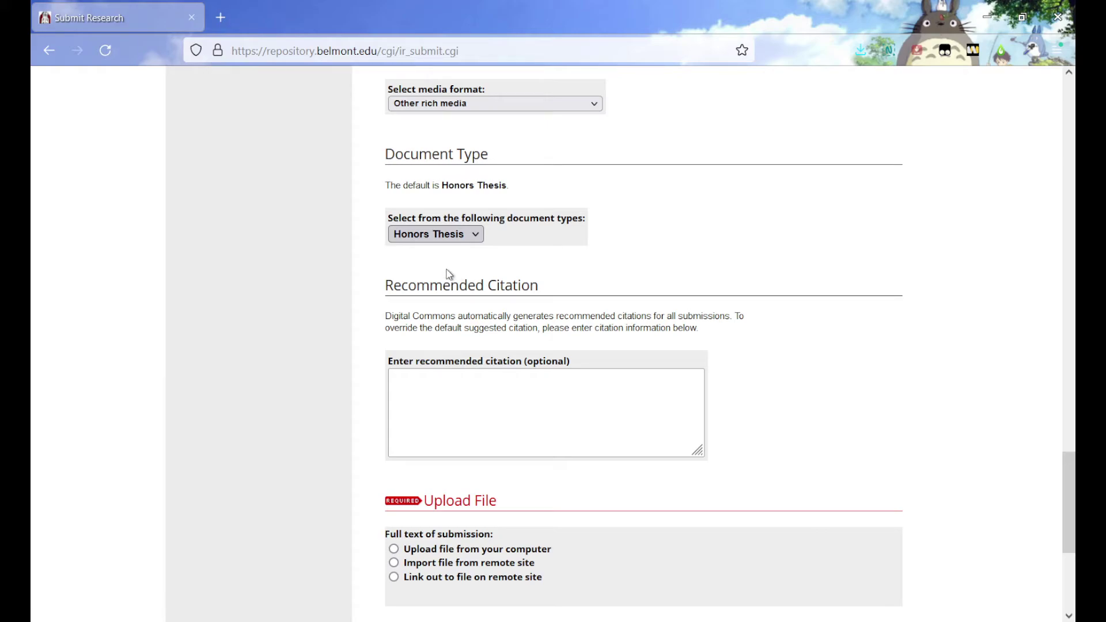
pyautogui.press('Down')
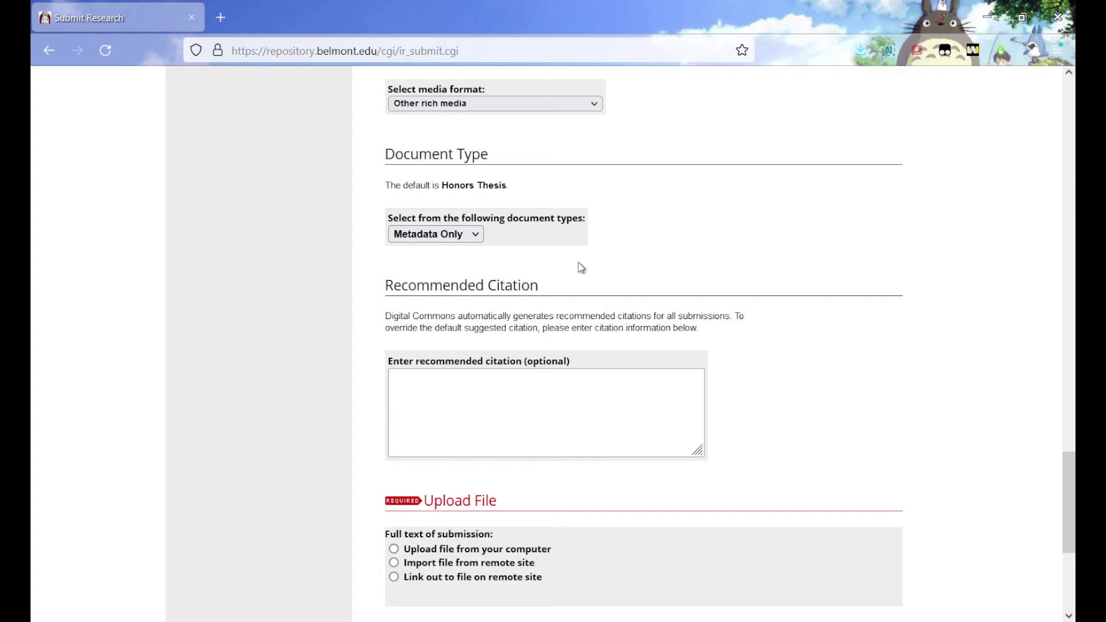
# Step: Choose to upload the full text from the computer, attaching TEST1.docx and replacing it with TEST1.pdf
pyautogui.scroll(-2, 557, 285)
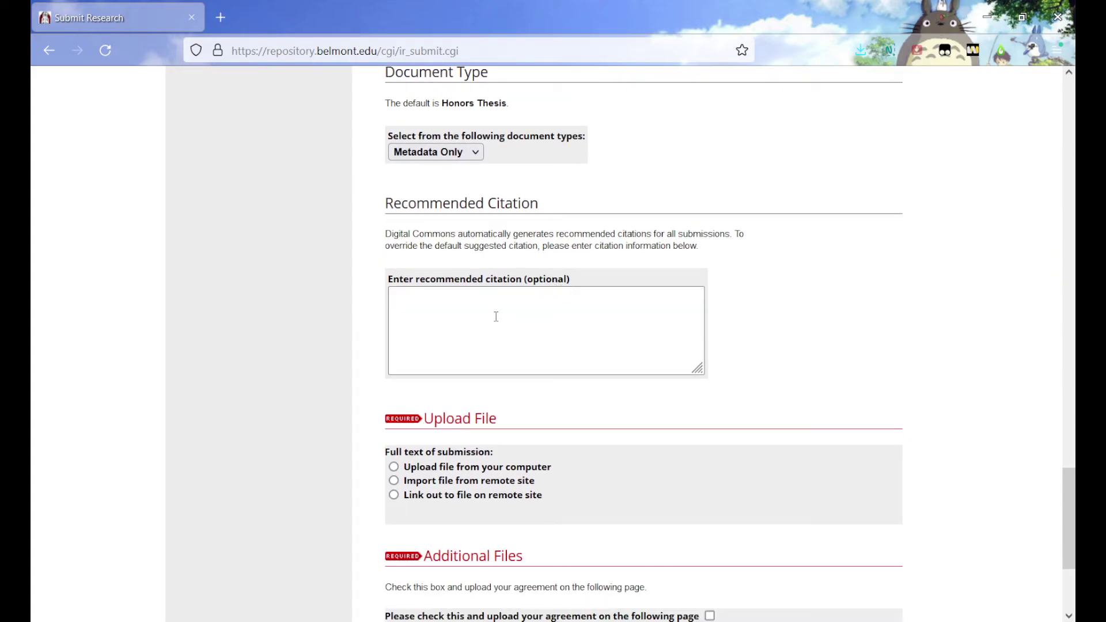
pyautogui.scroll(-1, 498, 321)
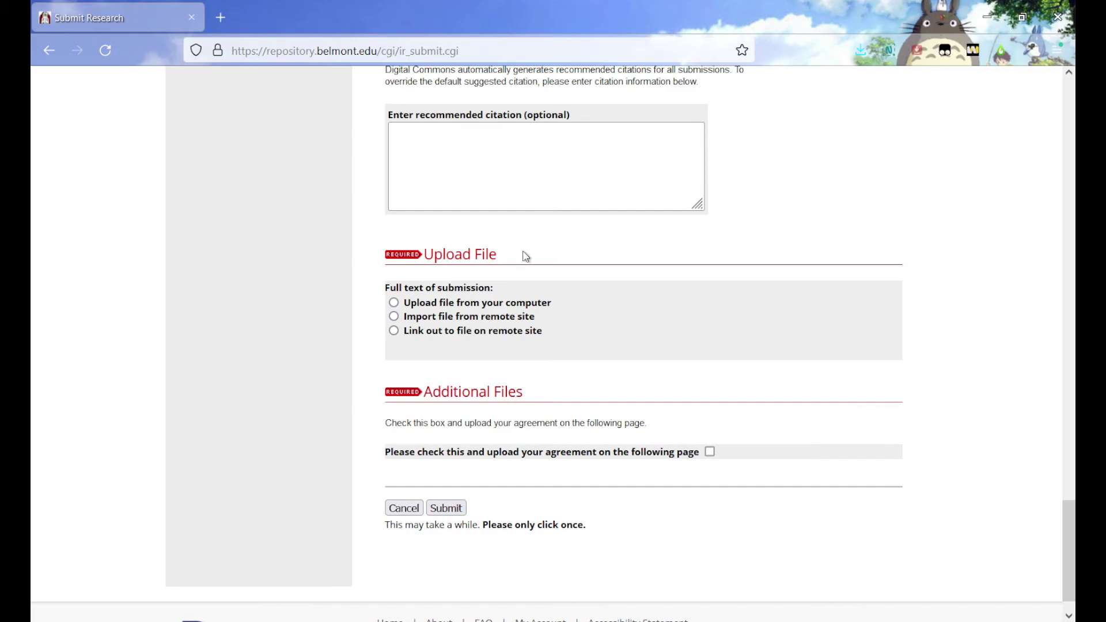
pyautogui.click(498, 306)
pyautogui.click(413, 388)
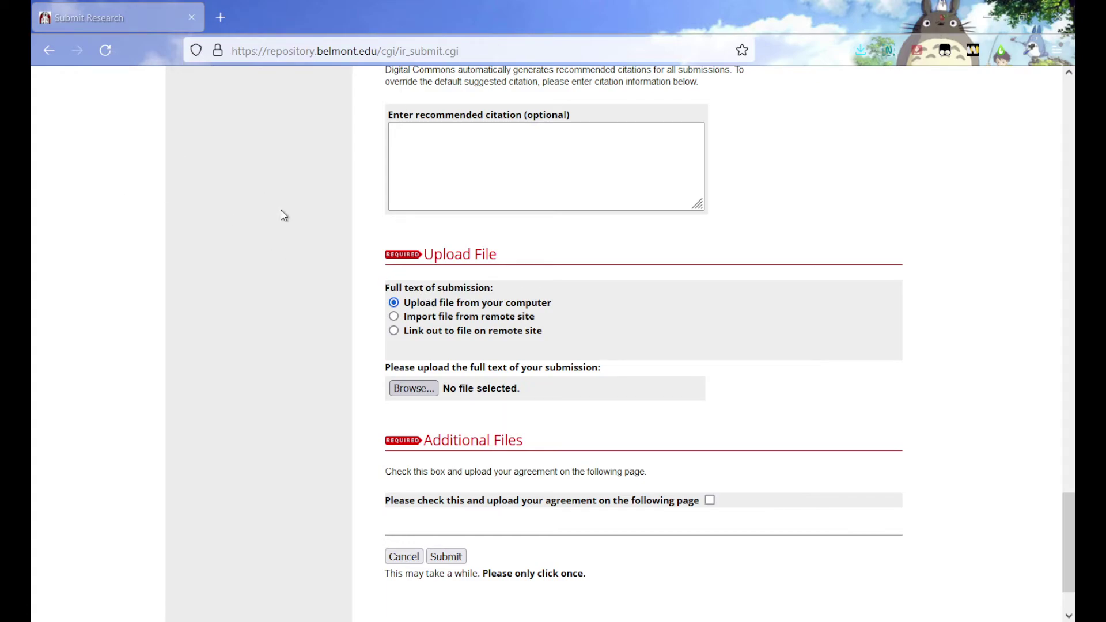
pyautogui.doubleClick(254, 244)
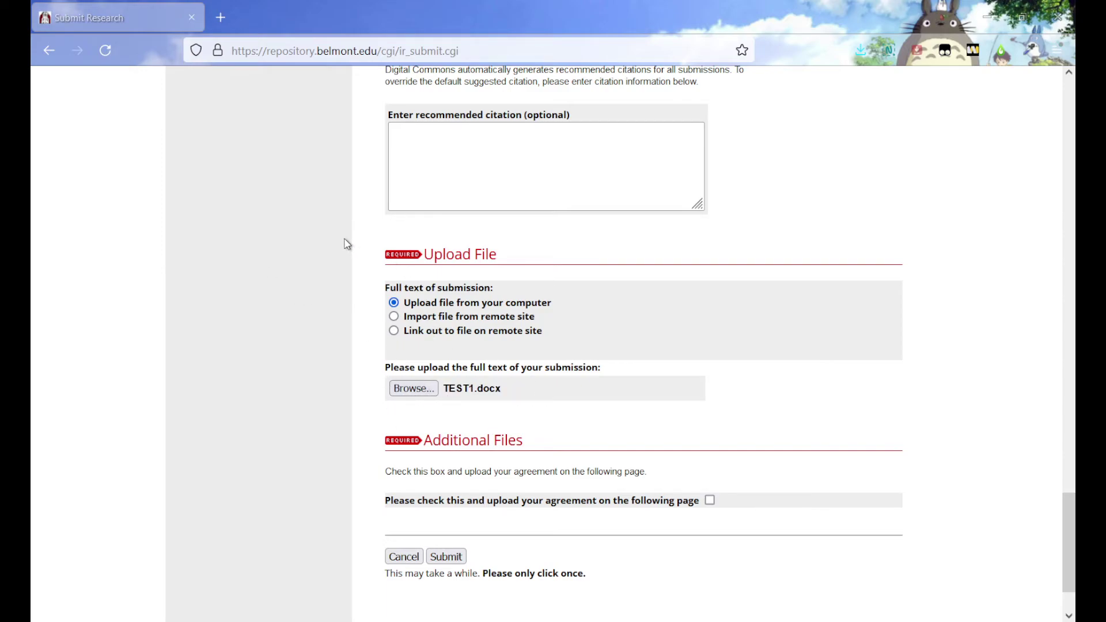
pyautogui.doubleClick(266, 171)
# Step: Mark that the agreement will be uploaded on the following page and submit the form
pyautogui.scroll(-3, 385, 392)
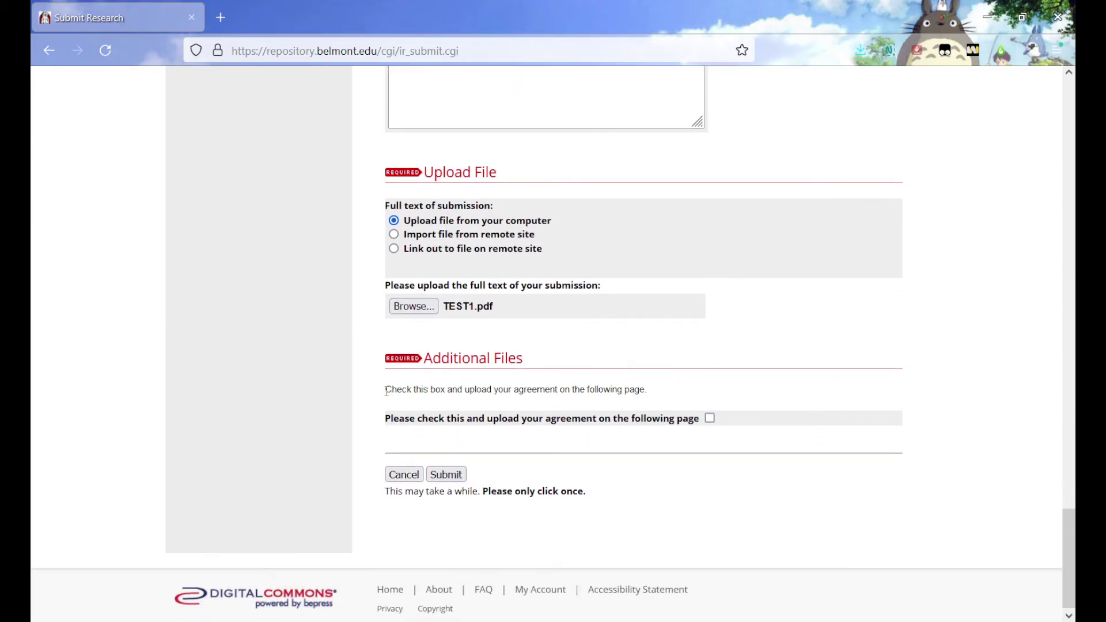
pyautogui.click(710, 414)
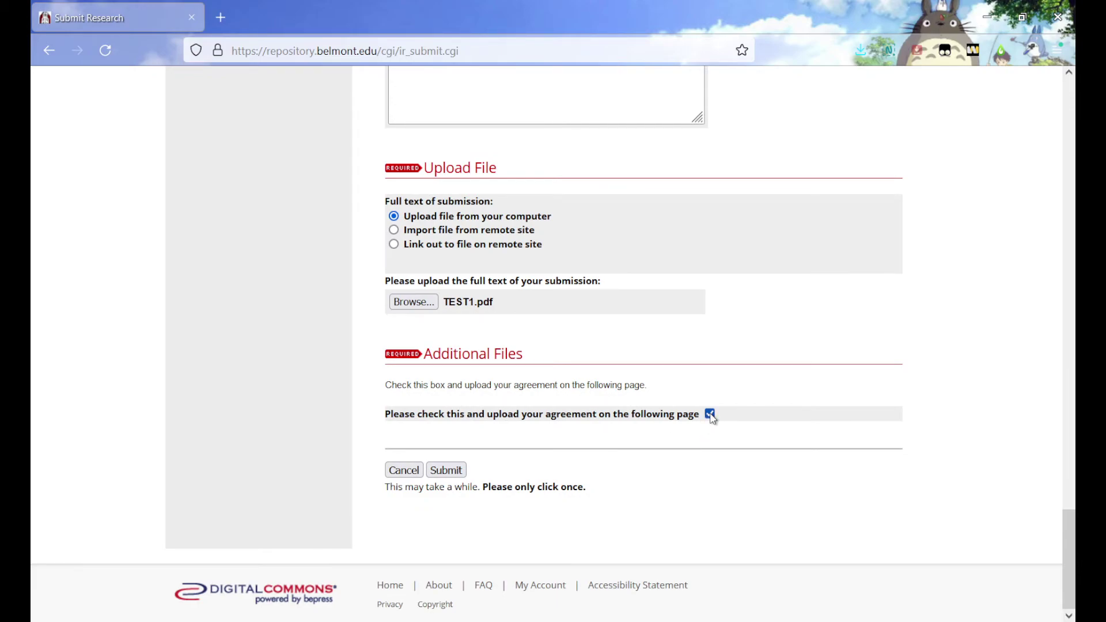
pyautogui.click(455, 476)
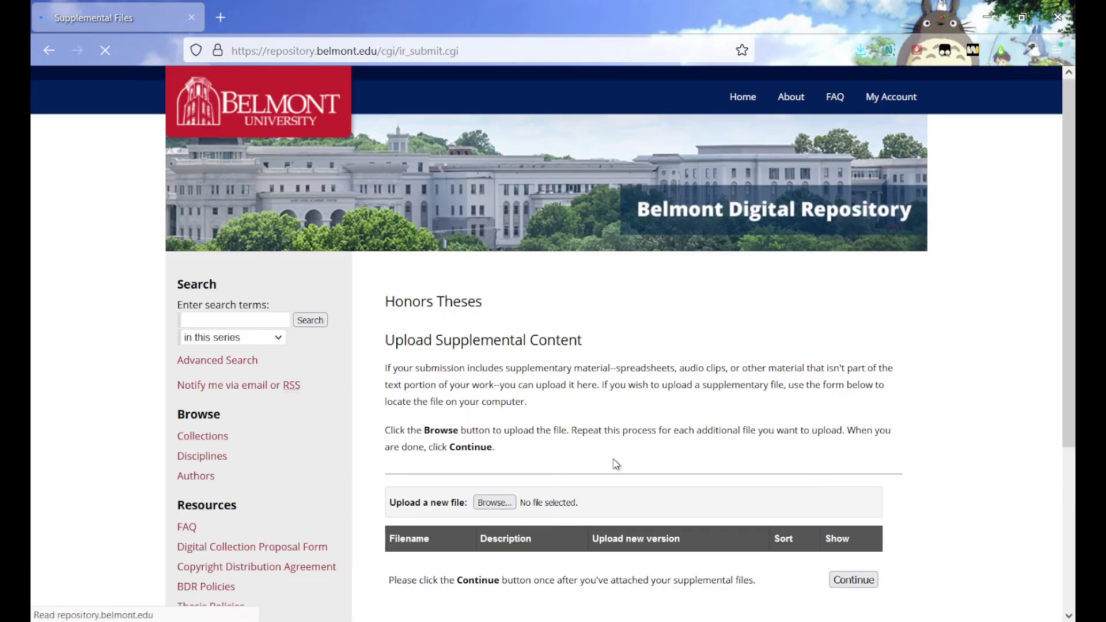
# Step: Upload distribution_agreement.pdf as supplemental content of the thesis submission
pyautogui.scroll(-3, 503, 286)
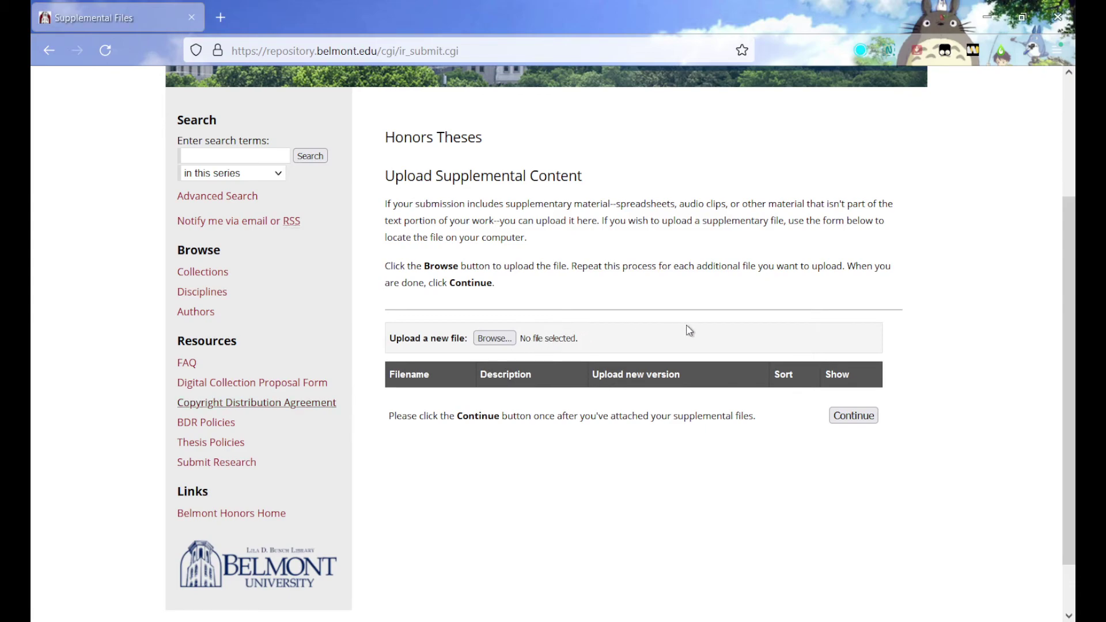
pyautogui.click(494, 339)
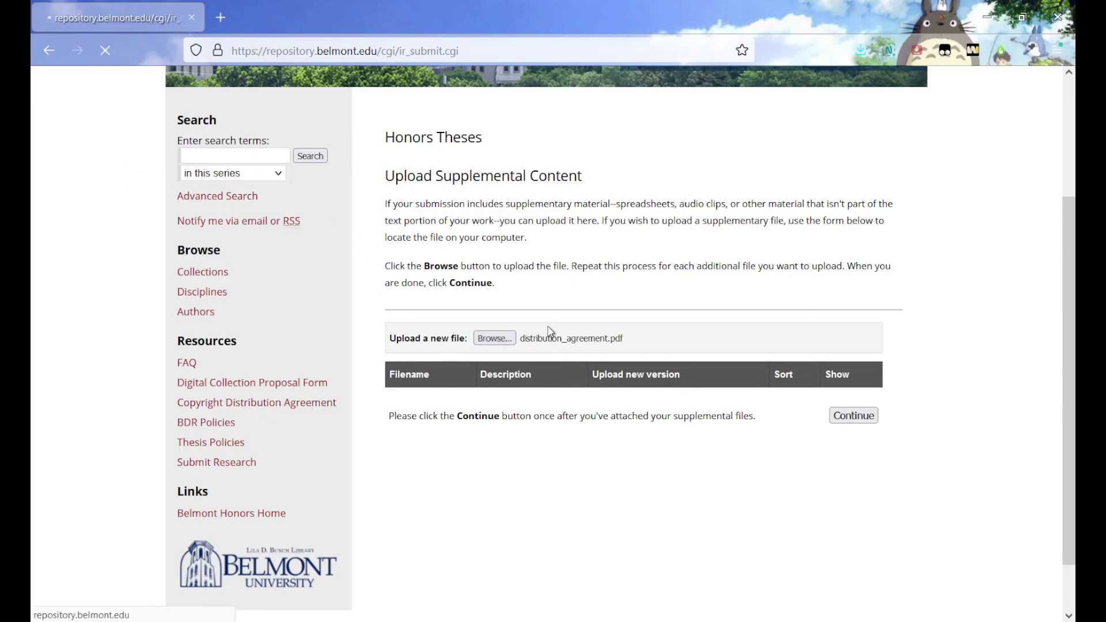
# Step: Exclude the distribution agreement from the published submission, save that setting and continue to complete the upload
pyautogui.scroll(-4, 659, 353)
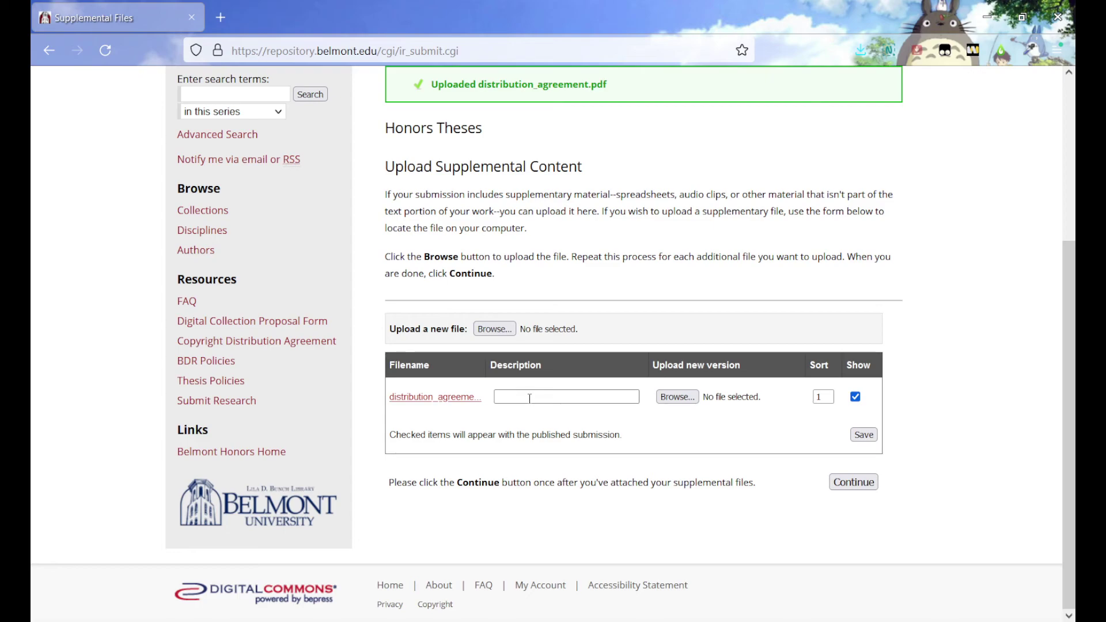
pyautogui.click(856, 398)
pyautogui.click(856, 399)
pyautogui.click(855, 397)
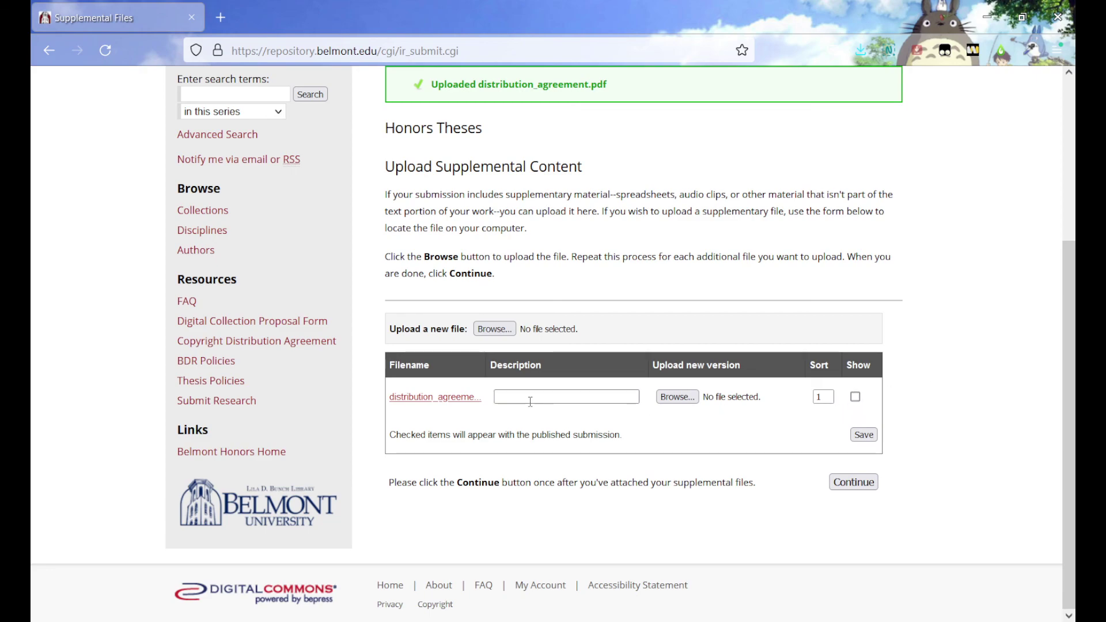
pyautogui.click(874, 436)
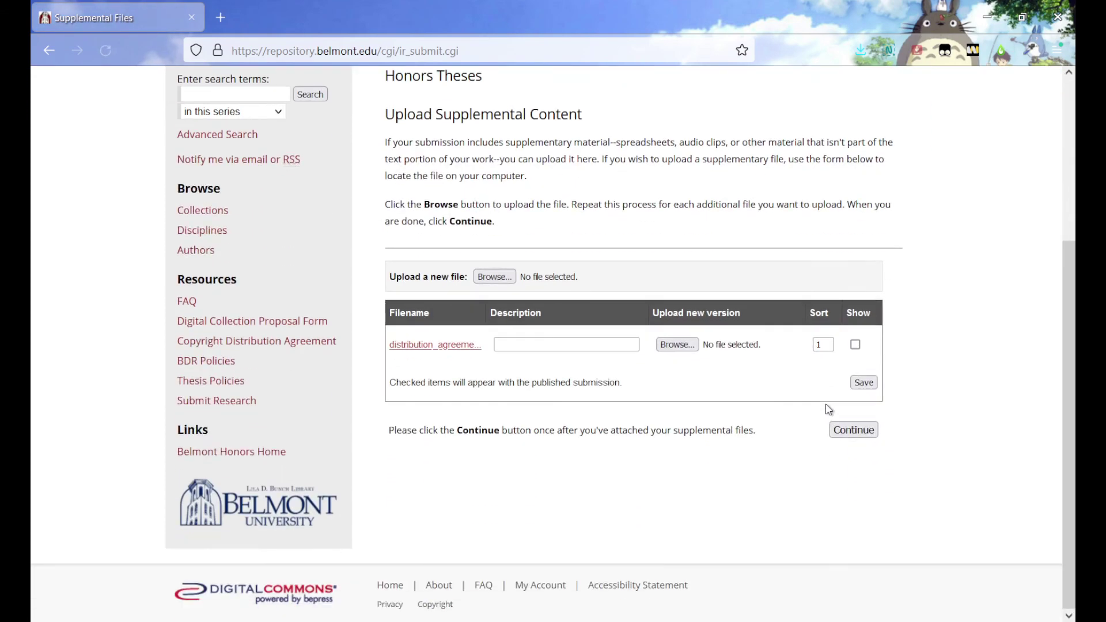
pyautogui.click(853, 431)
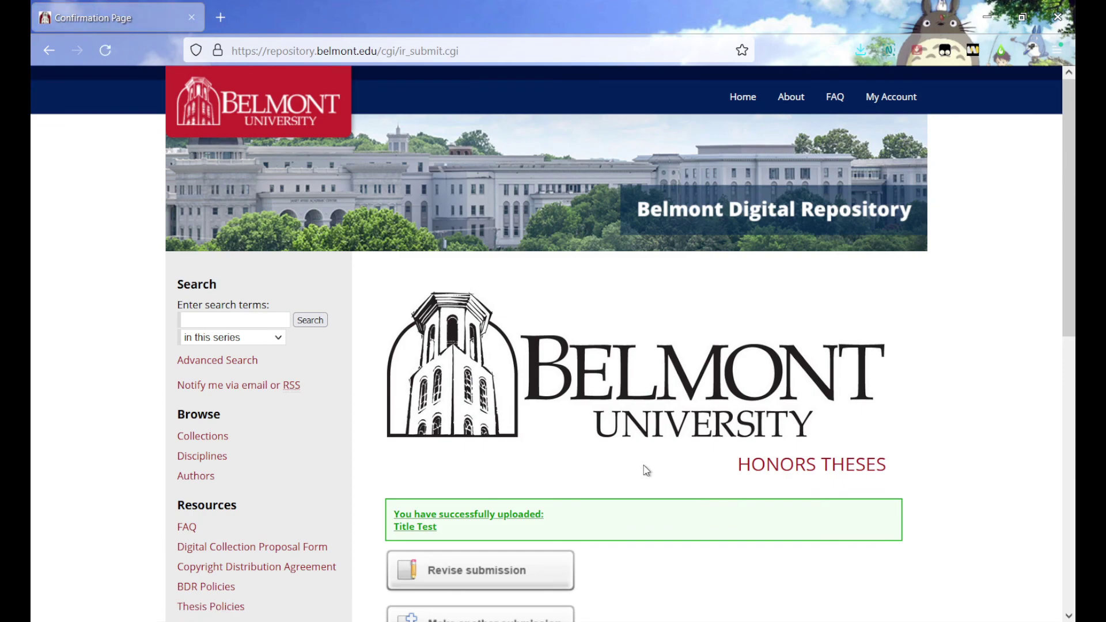
# Step: Review the submission metadata listed on the confirmation page
pyautogui.scroll(-4, 645, 470)
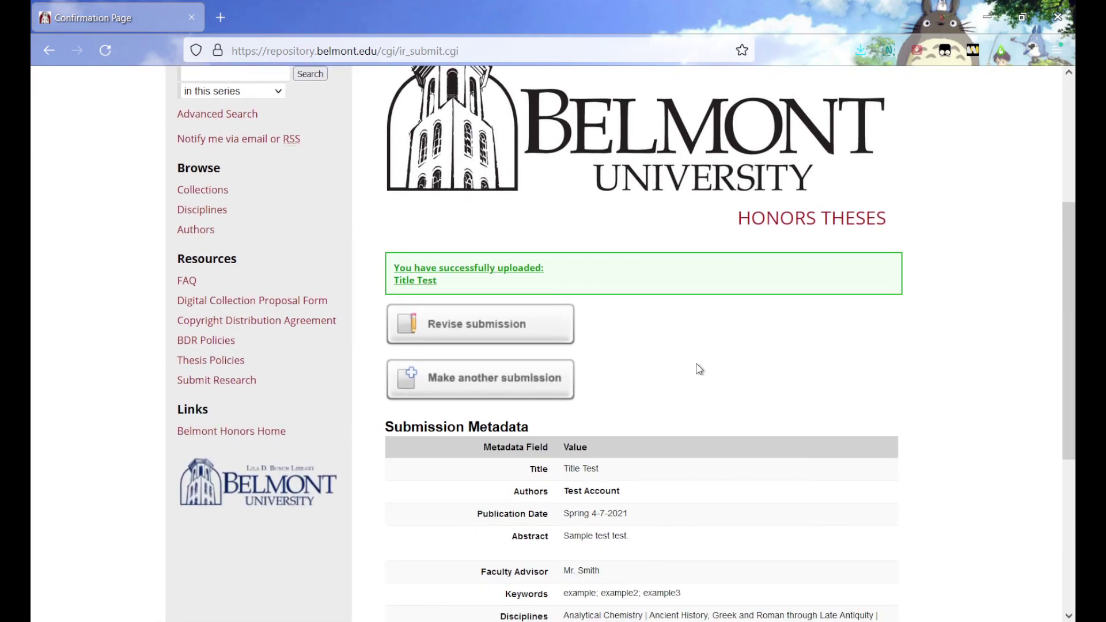
pyautogui.scroll(-1, 702, 366)
pyautogui.scroll(-3, 702, 365)
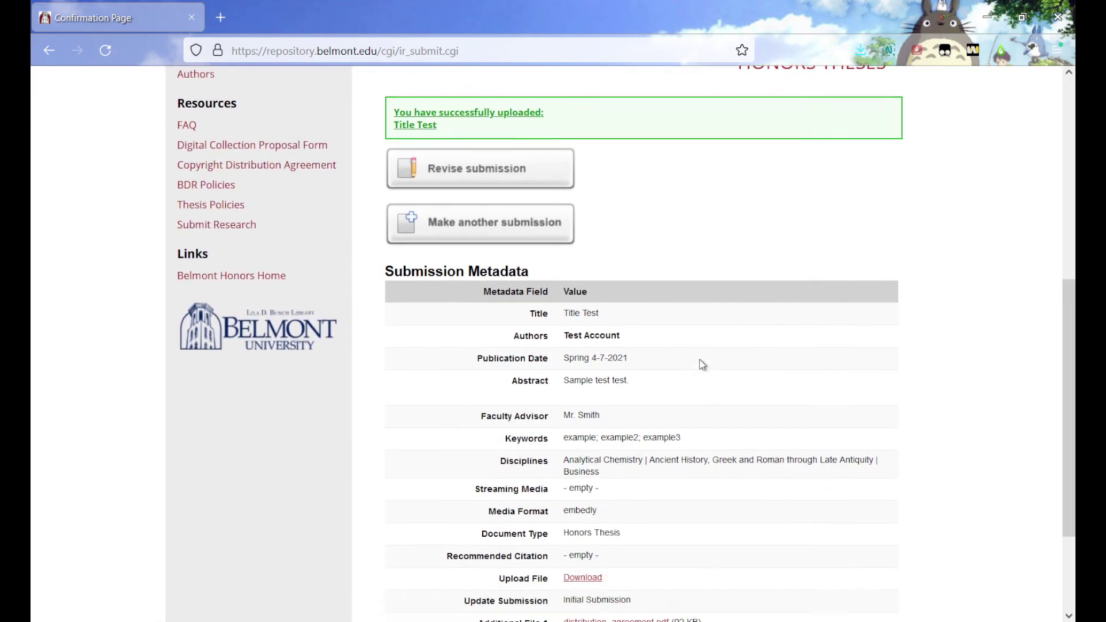